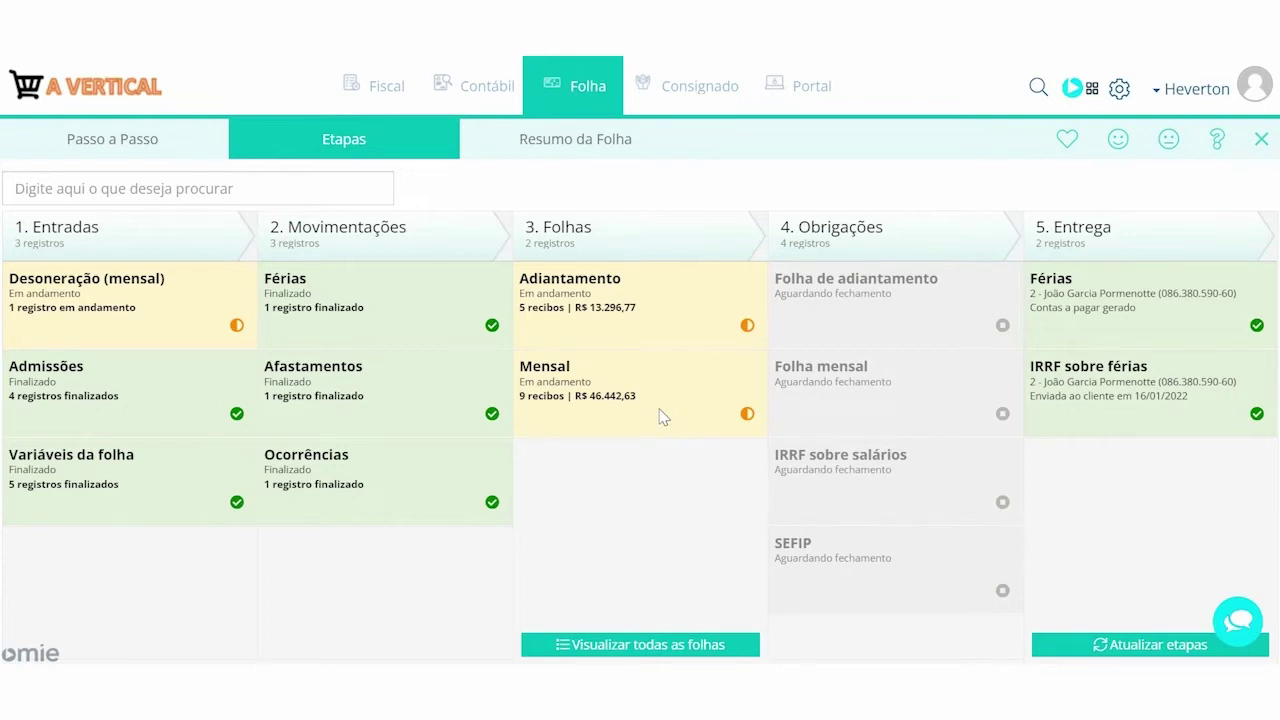
Open the Mensal payroll's totals by rubric and list the workers linked to rubric 01003 - Horas Extras - 100%.
click(660, 416)
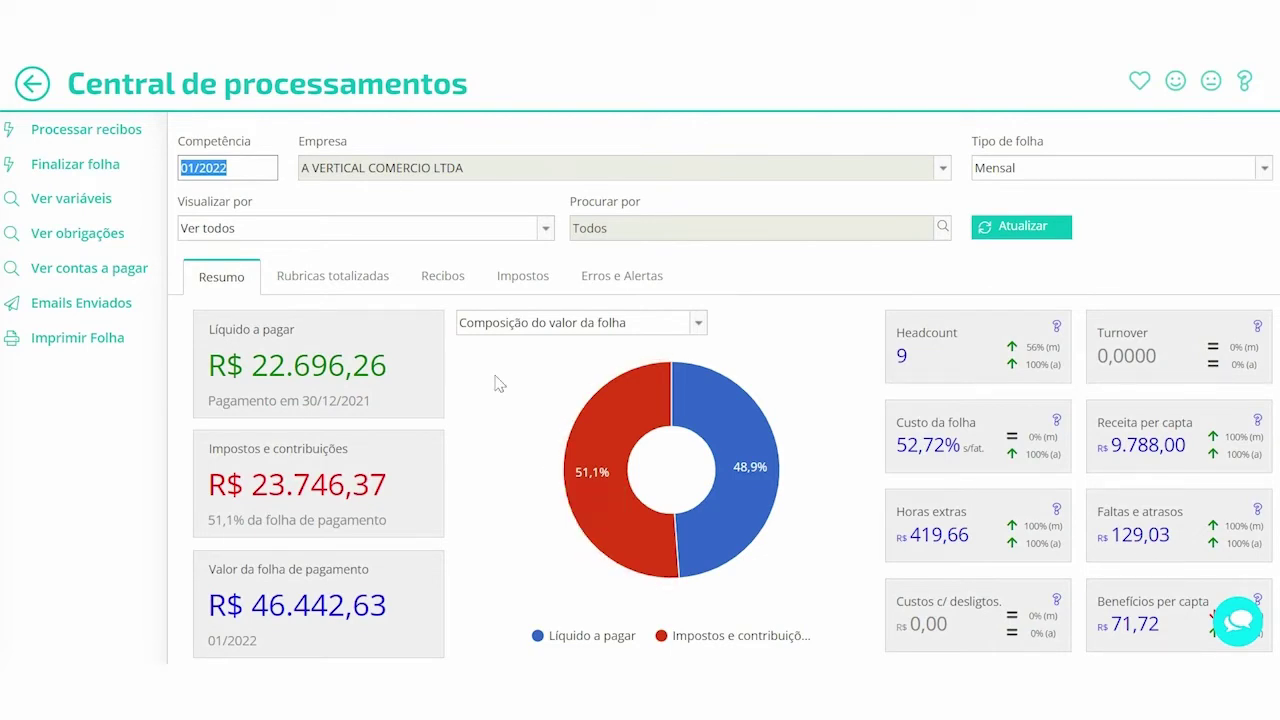
click(340, 272)
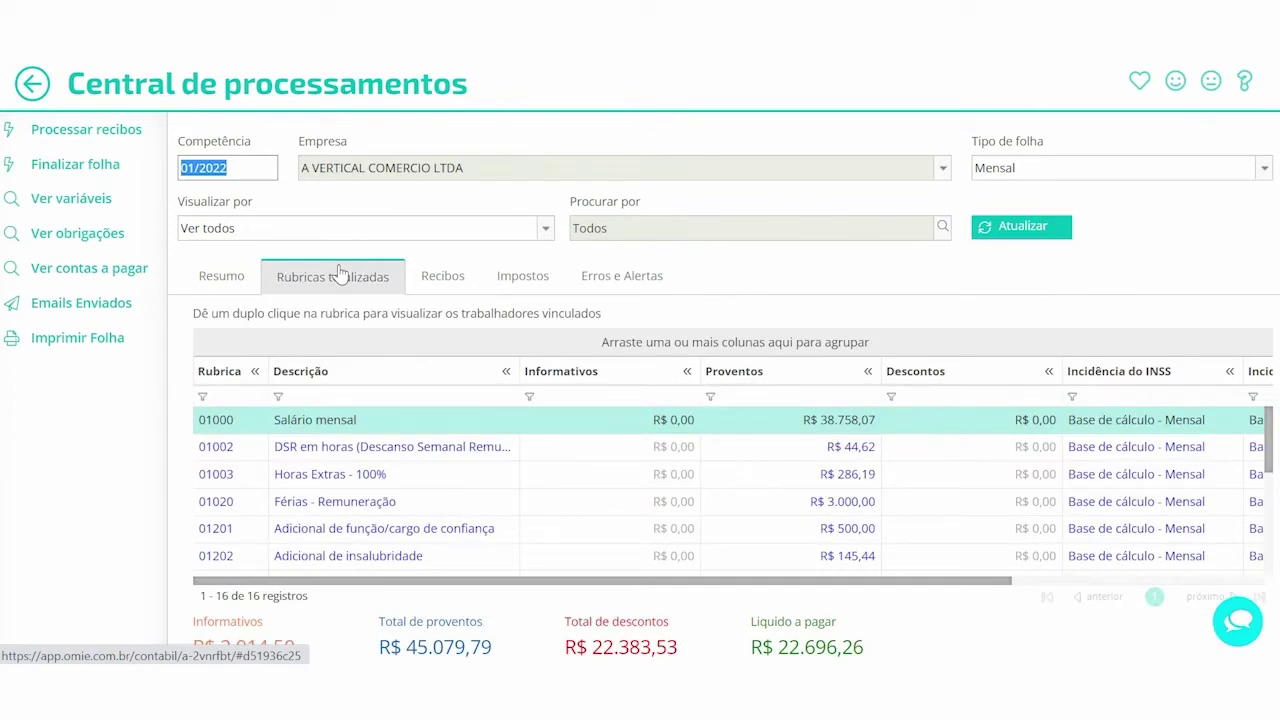
click(523, 481)
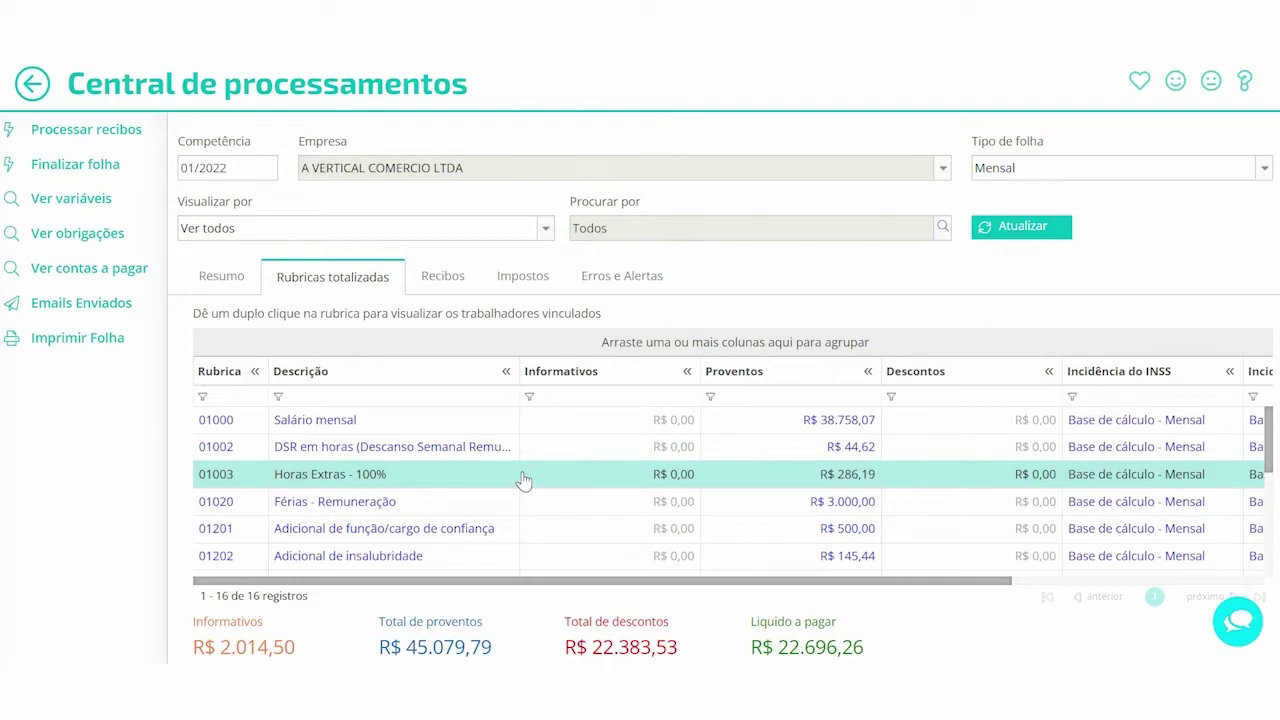
double_click(523, 481)
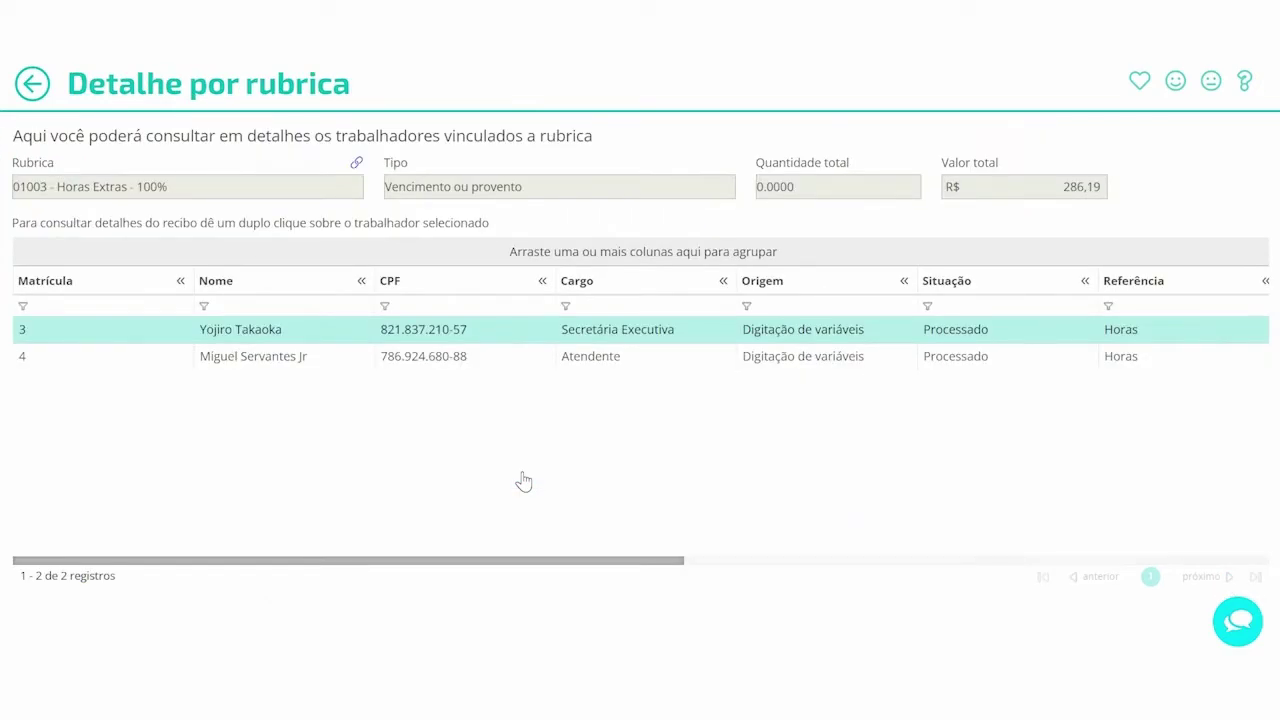
Open the payment receipt of the Atendente with matrícula 4, review its rubrics and open the details of Horas Extras - 100%.
click(226, 366)
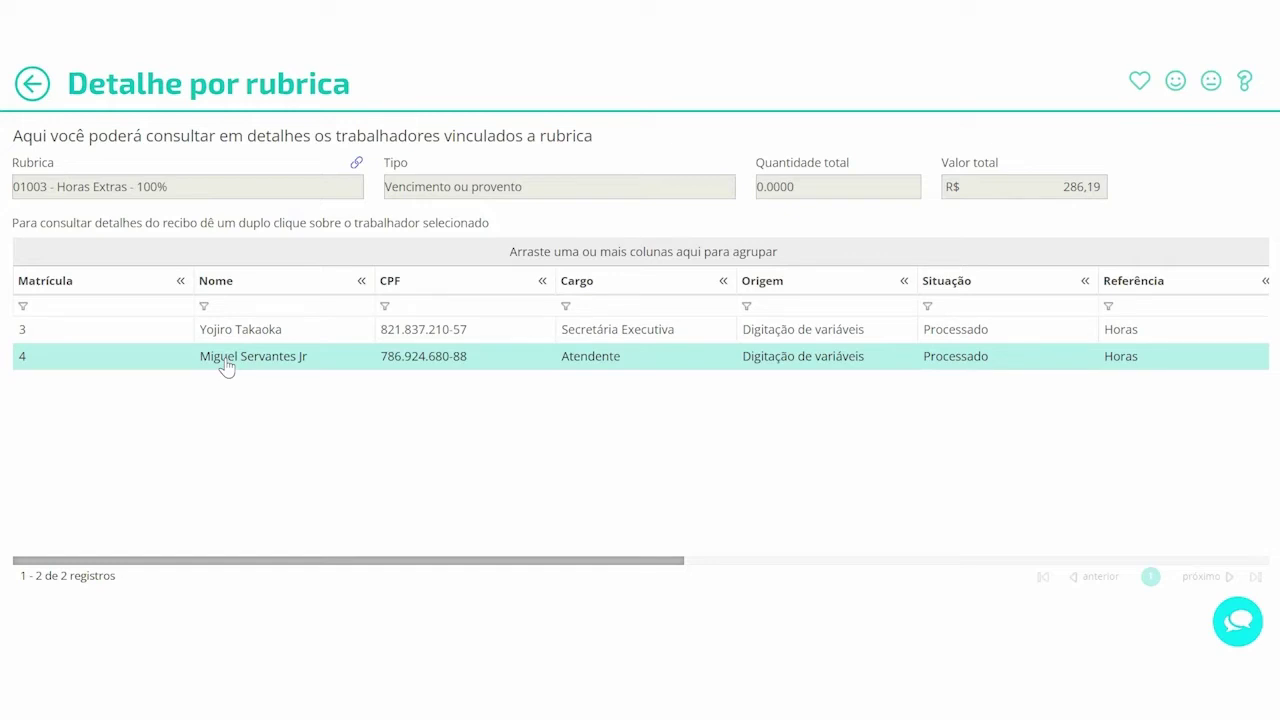
double_click(226, 366)
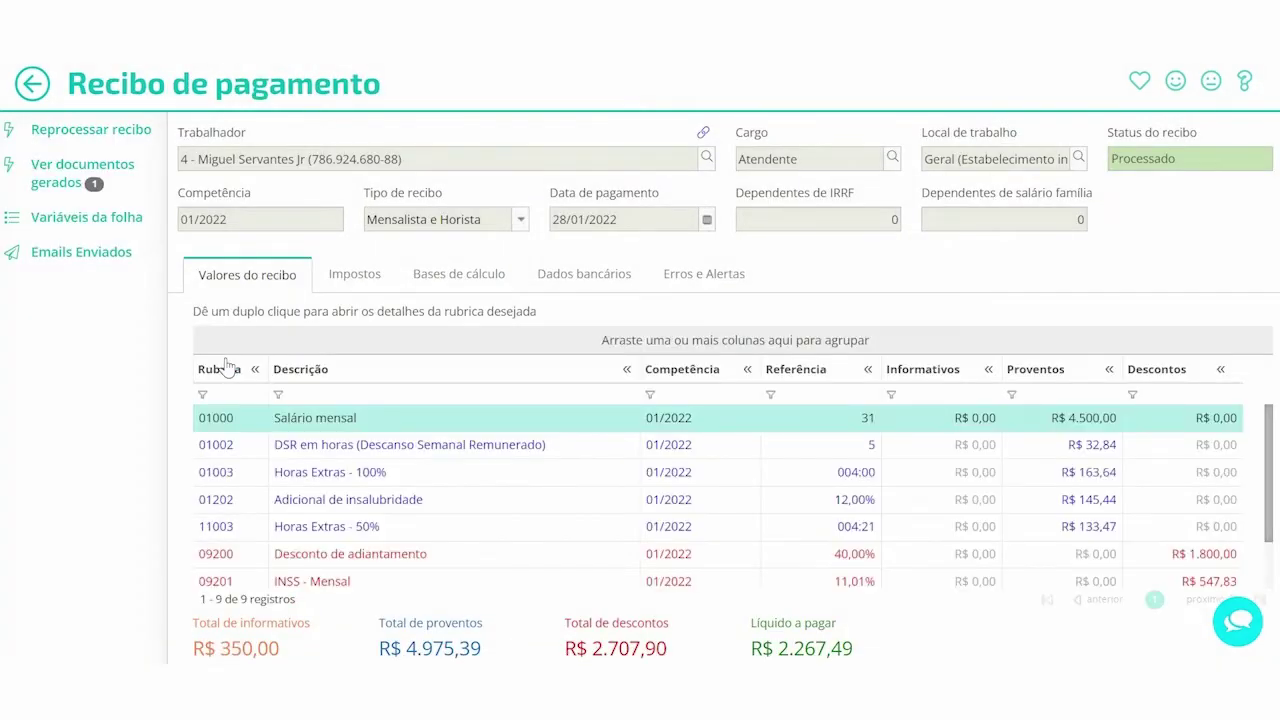
scroll(450, 465, down, 1)
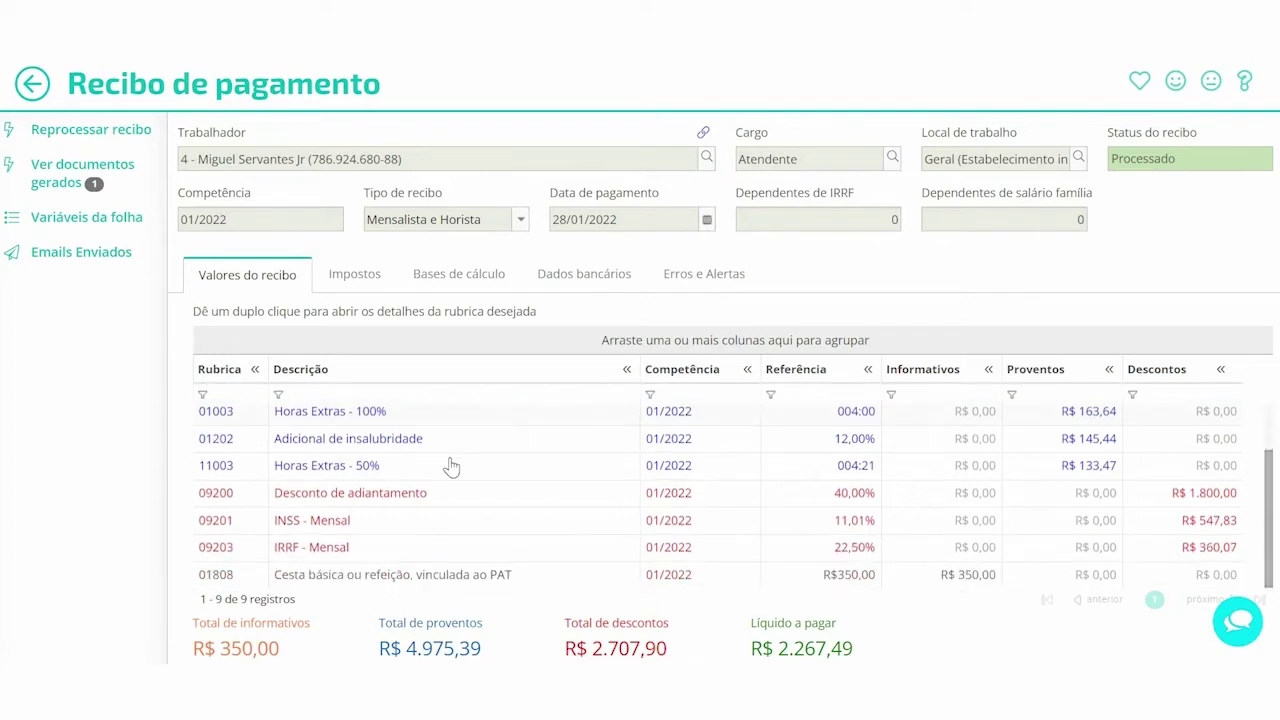
scroll(450, 465, up, 1)
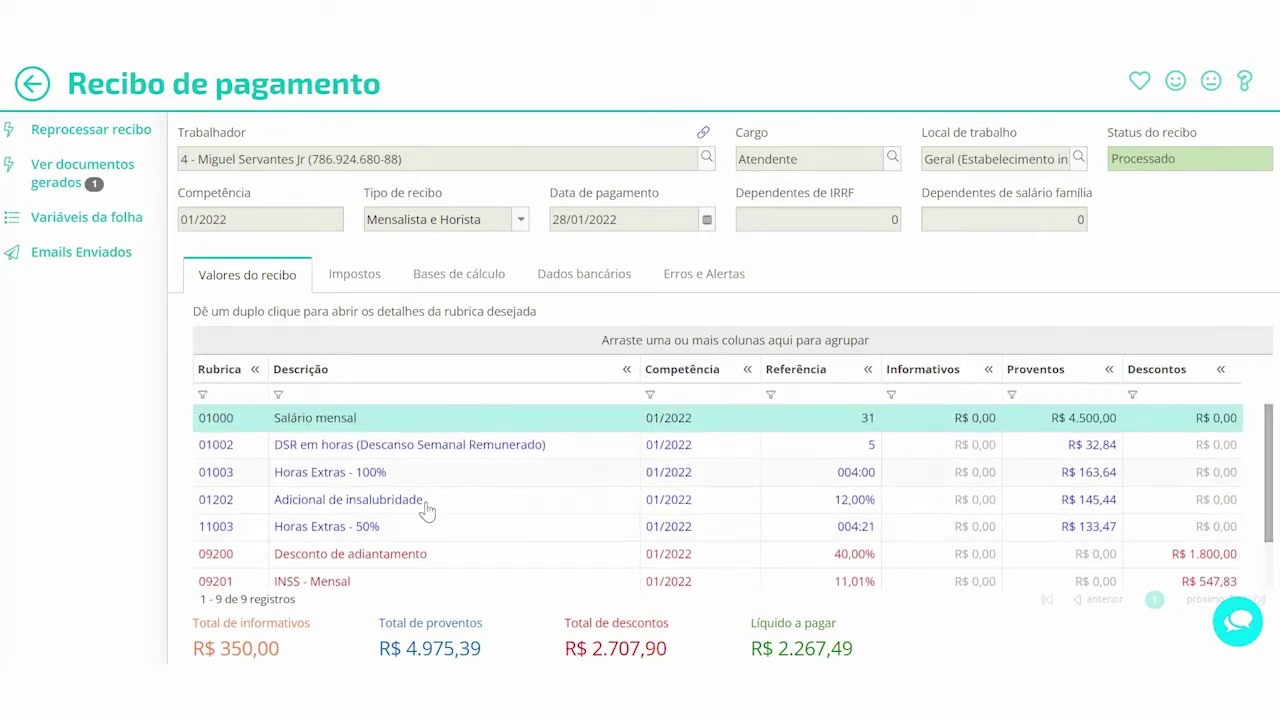
click(423, 528)
click(432, 483)
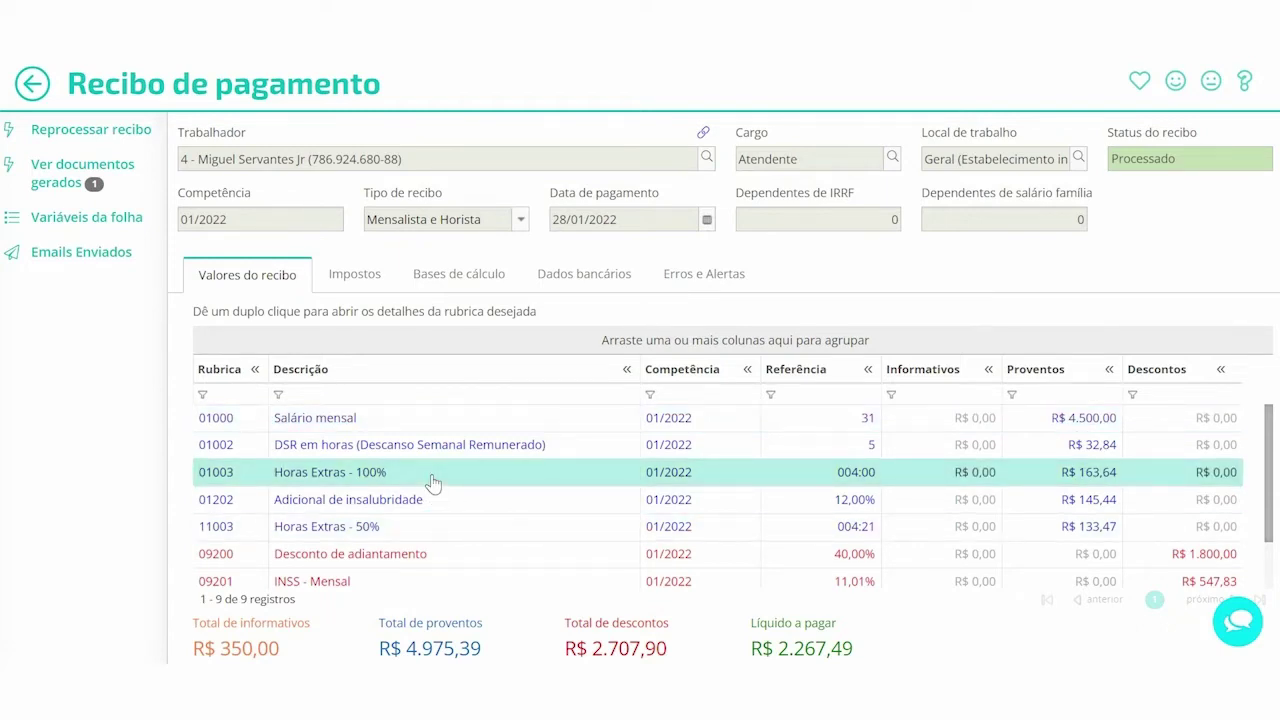
double_click(432, 483)
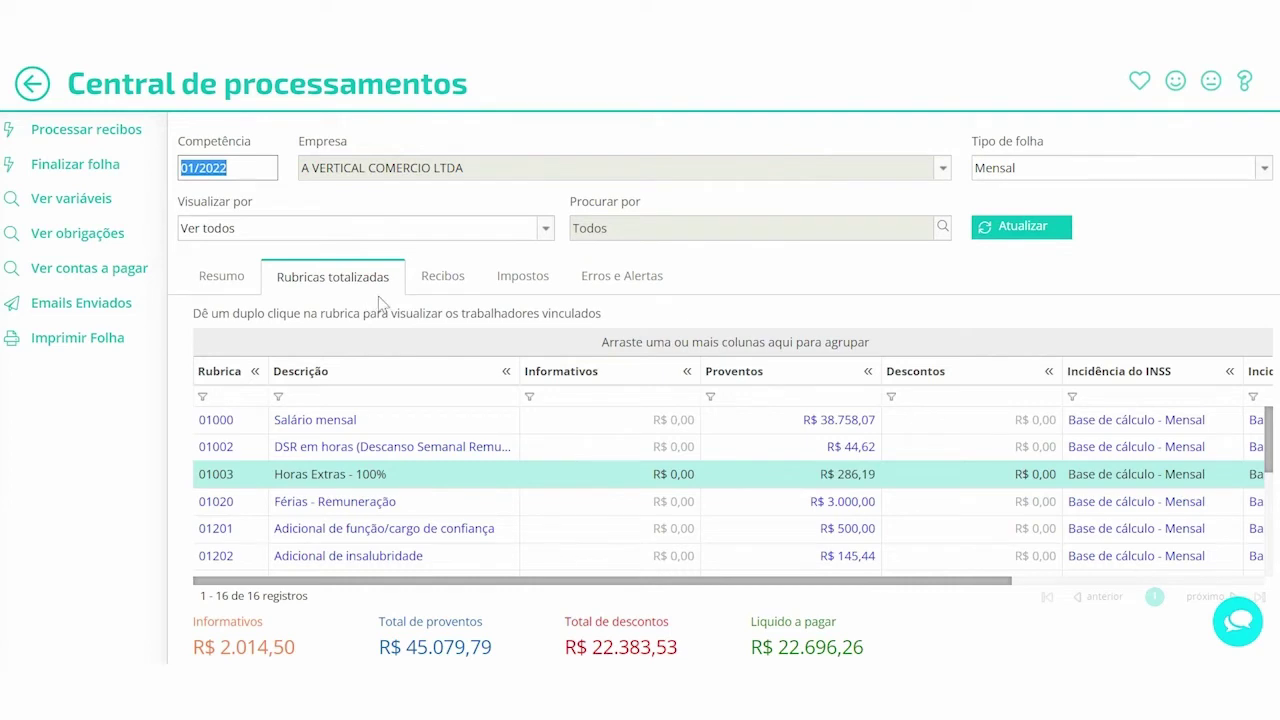
Look through the Mensal payroll's list of receipts and open the Secretária Executiva's receipt.
click(466, 287)
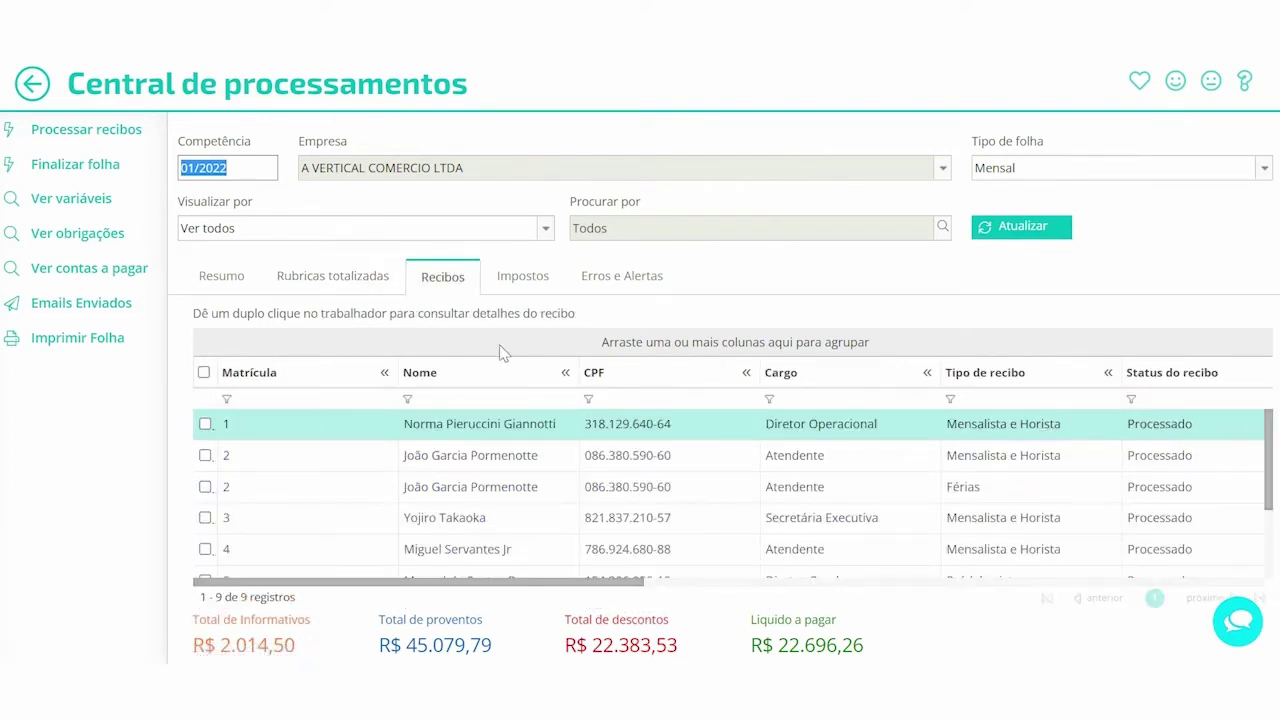
scroll(593, 484, down, 3)
scroll(595, 482, up, 3)
click(535, 530)
double_click(535, 537)
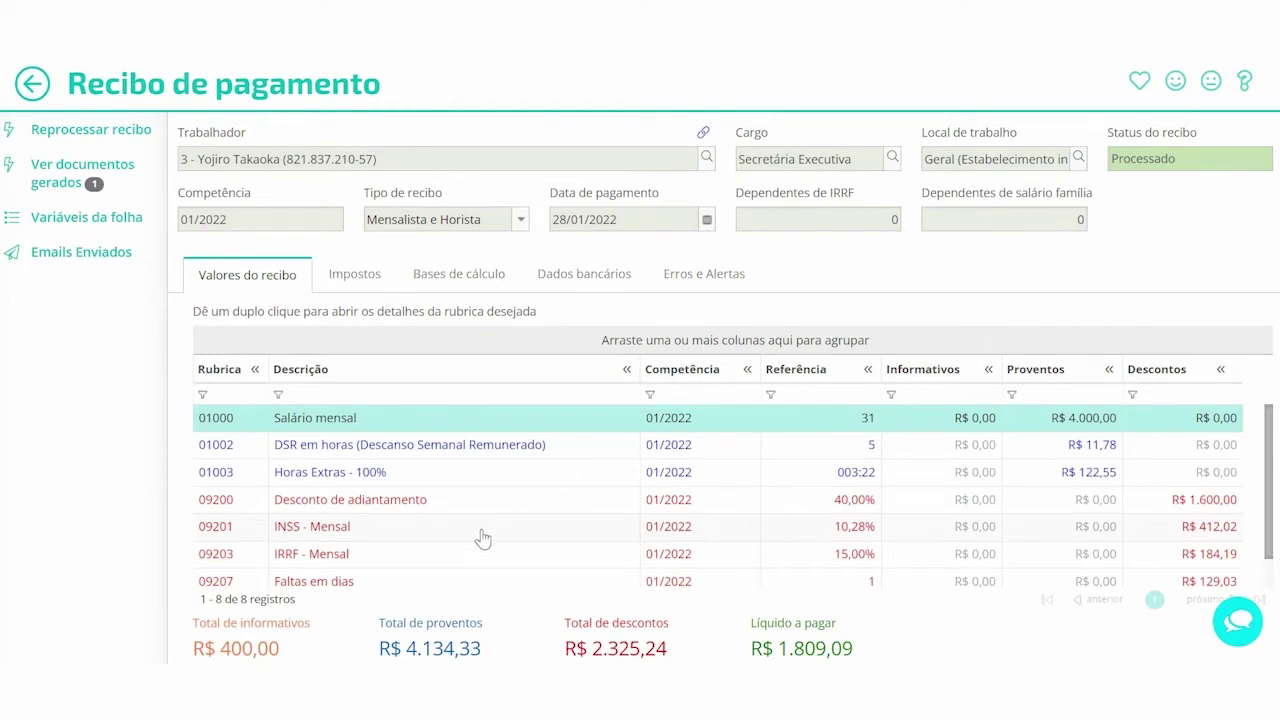
Review the receipt's taxes, calculation bases, bank details, and errors and alerts, and return to the Central de processamentos.
click(363, 277)
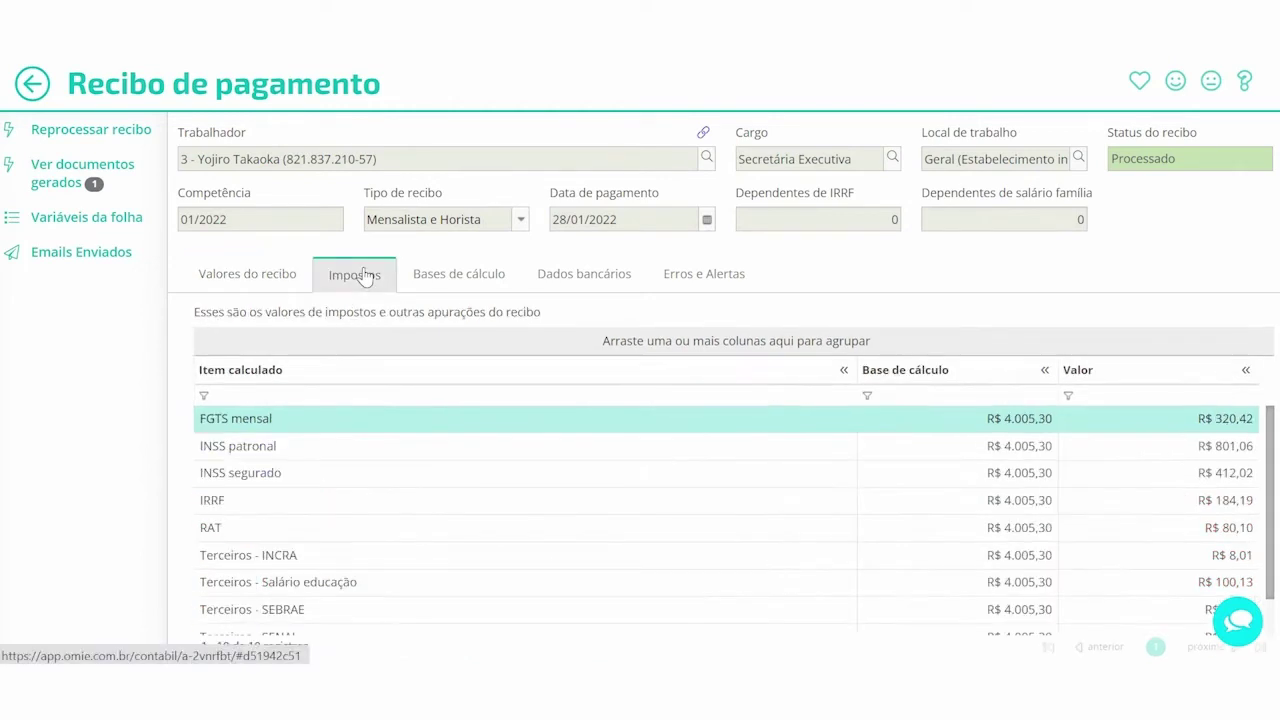
click(451, 286)
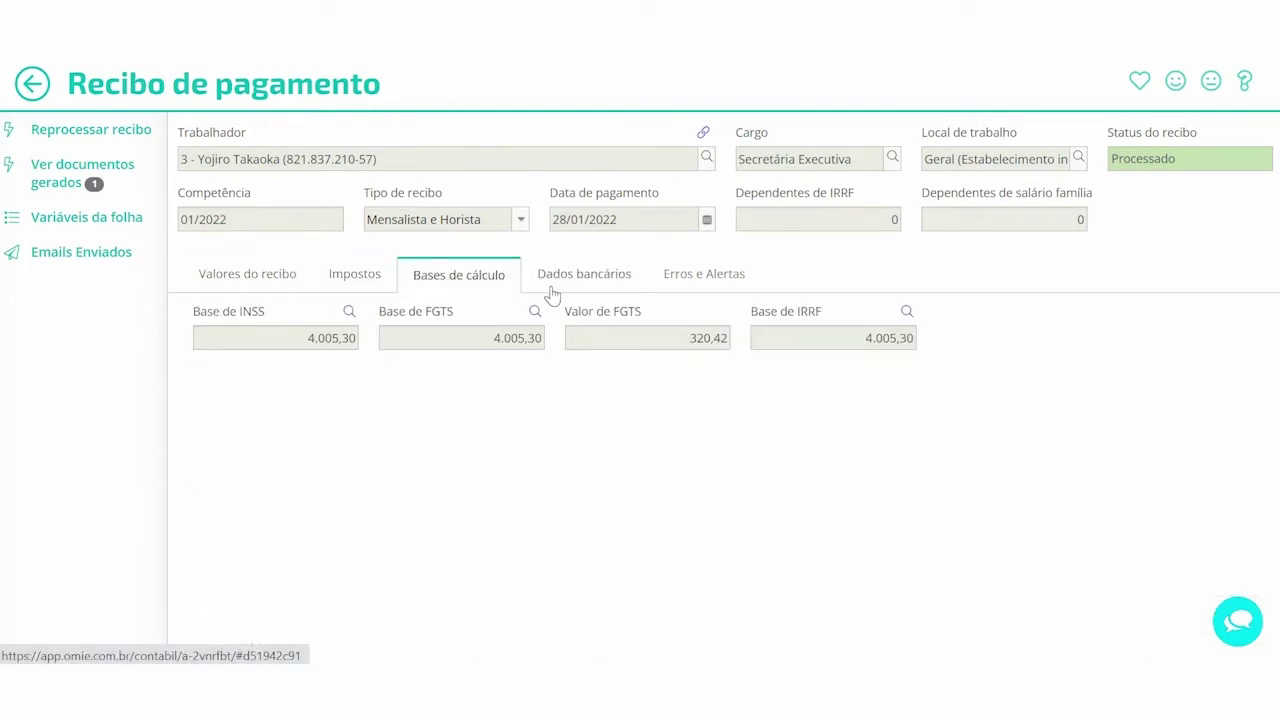
click(590, 282)
click(677, 283)
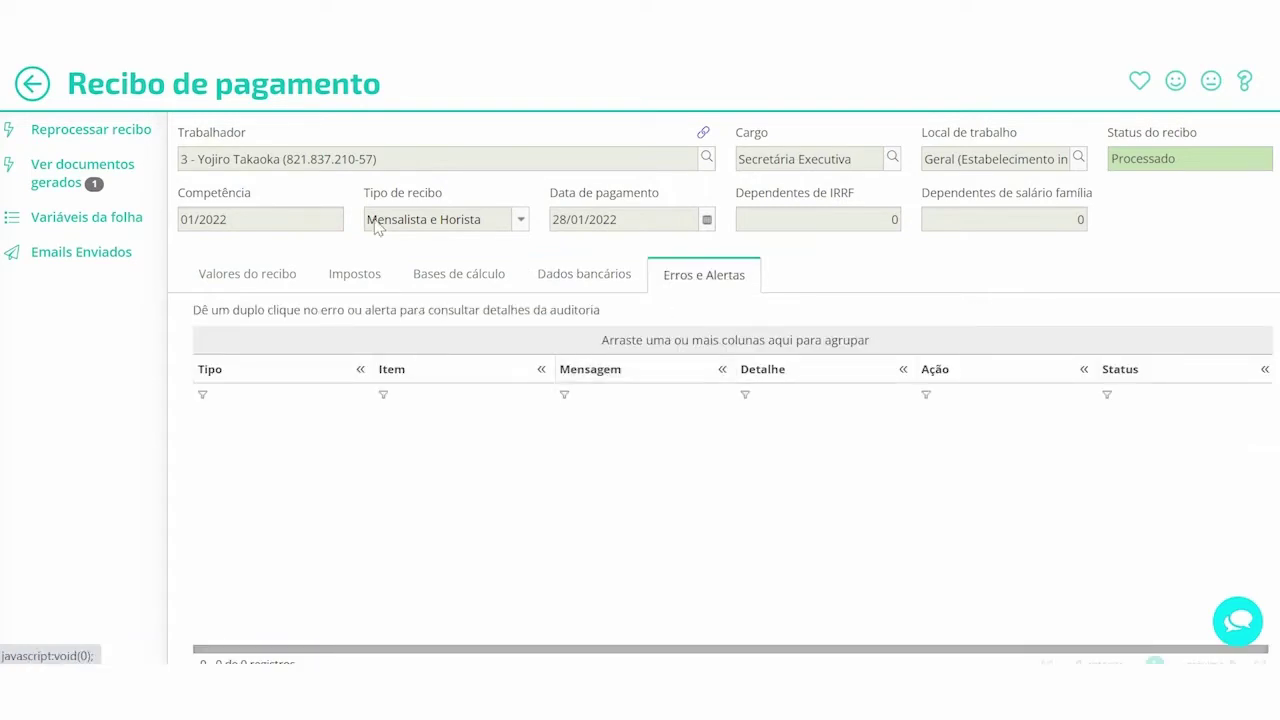
click(32, 83)
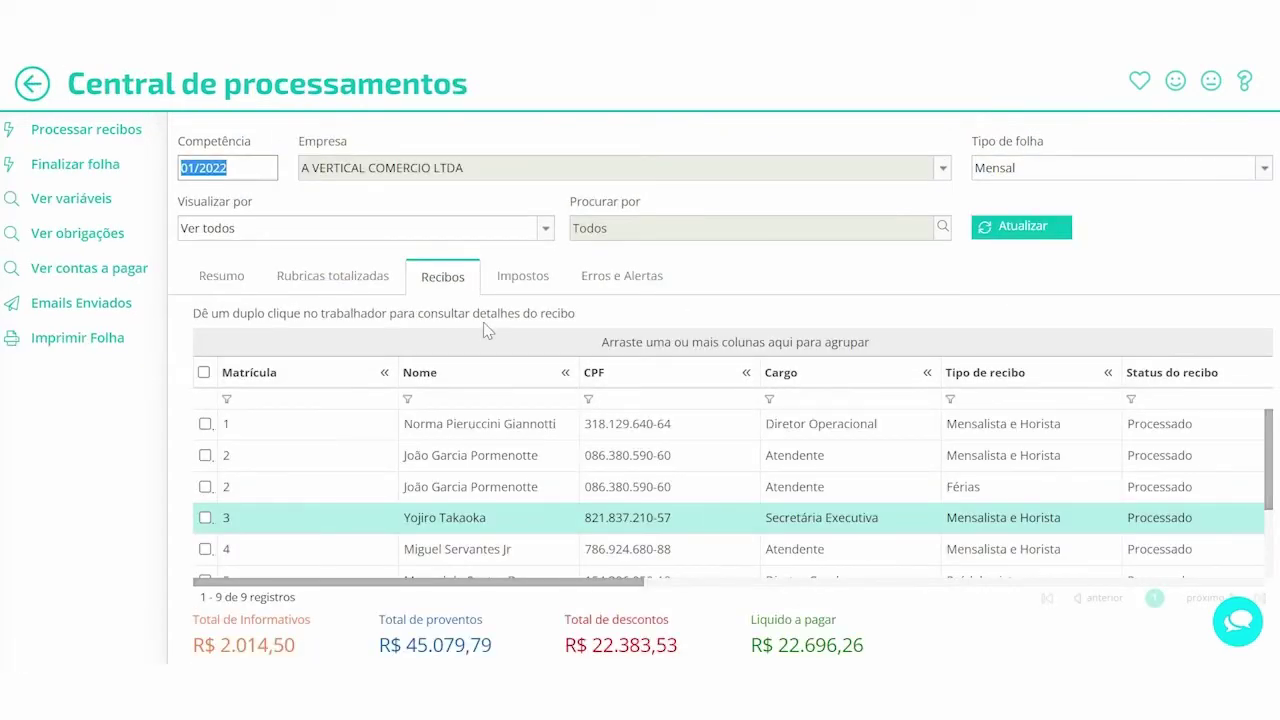
View the payroll's tax totals and open the Previdência (INSS) assessment by category.
click(518, 289)
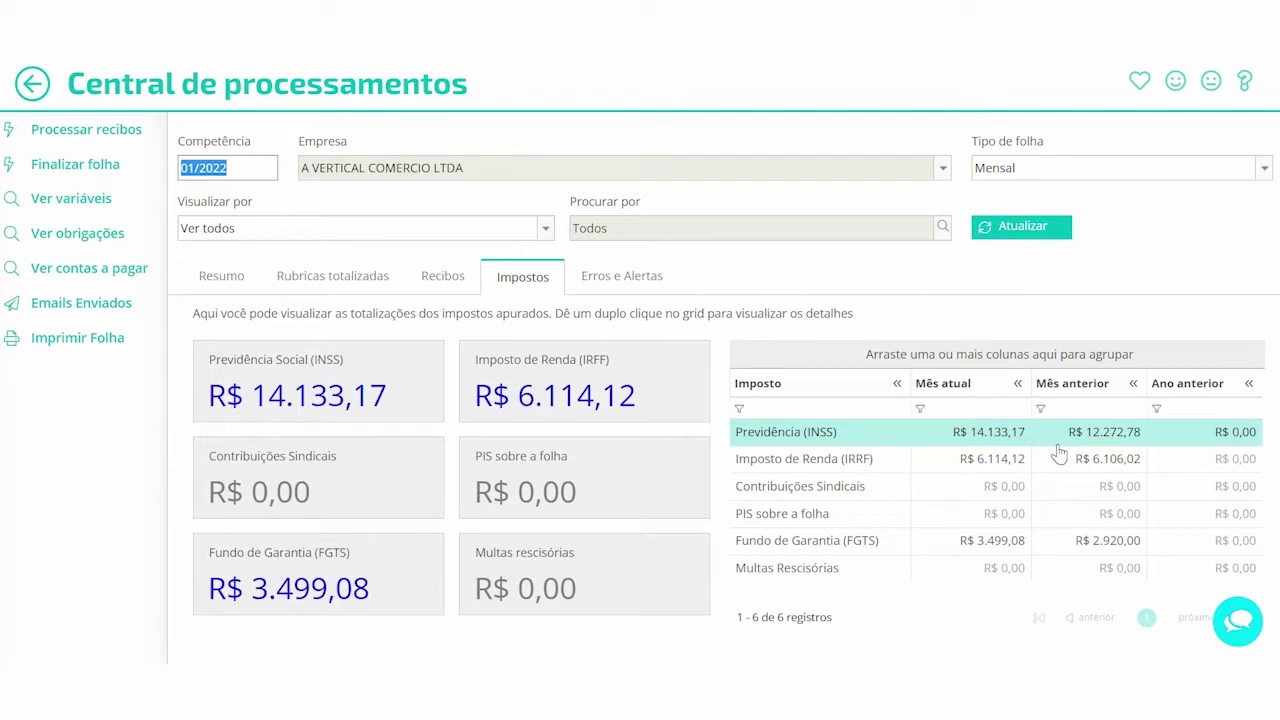
click(869, 466)
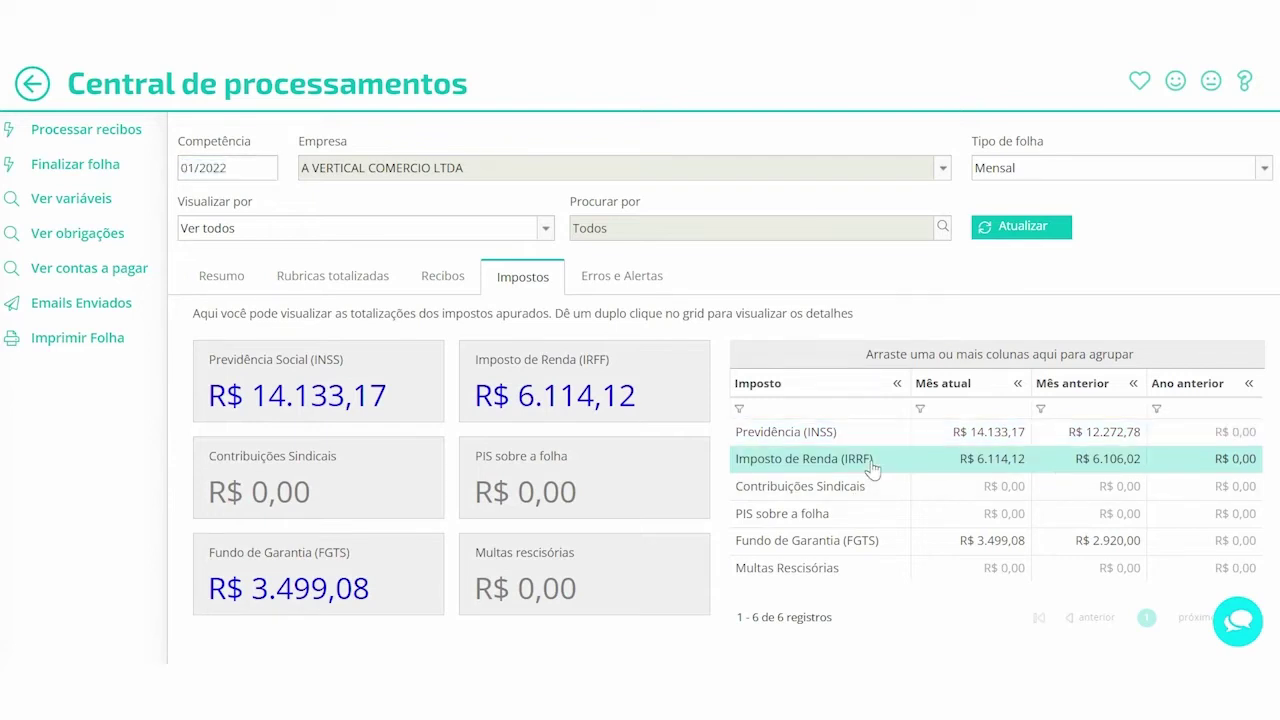
click(872, 441)
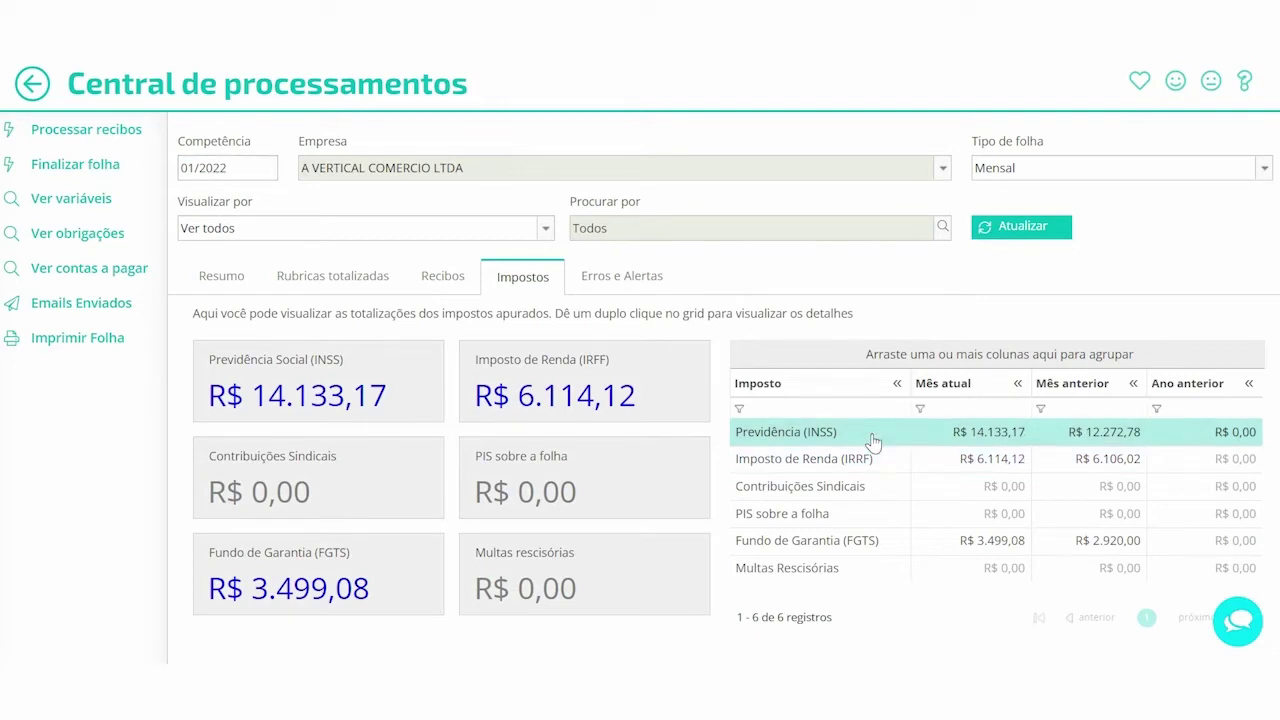
double_click(872, 441)
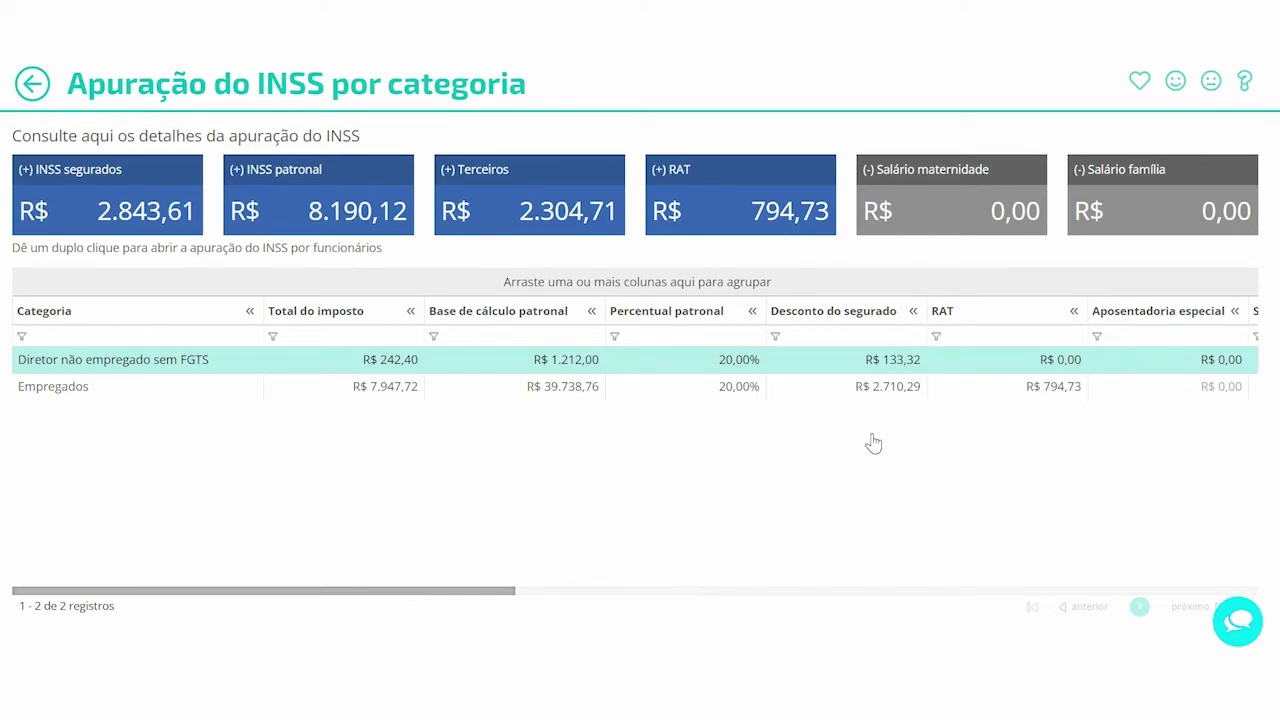
Open the per-worker INSS assessment for the Empregados category and look through its columns.
click(243, 389)
click(254, 368)
double_click(266, 387)
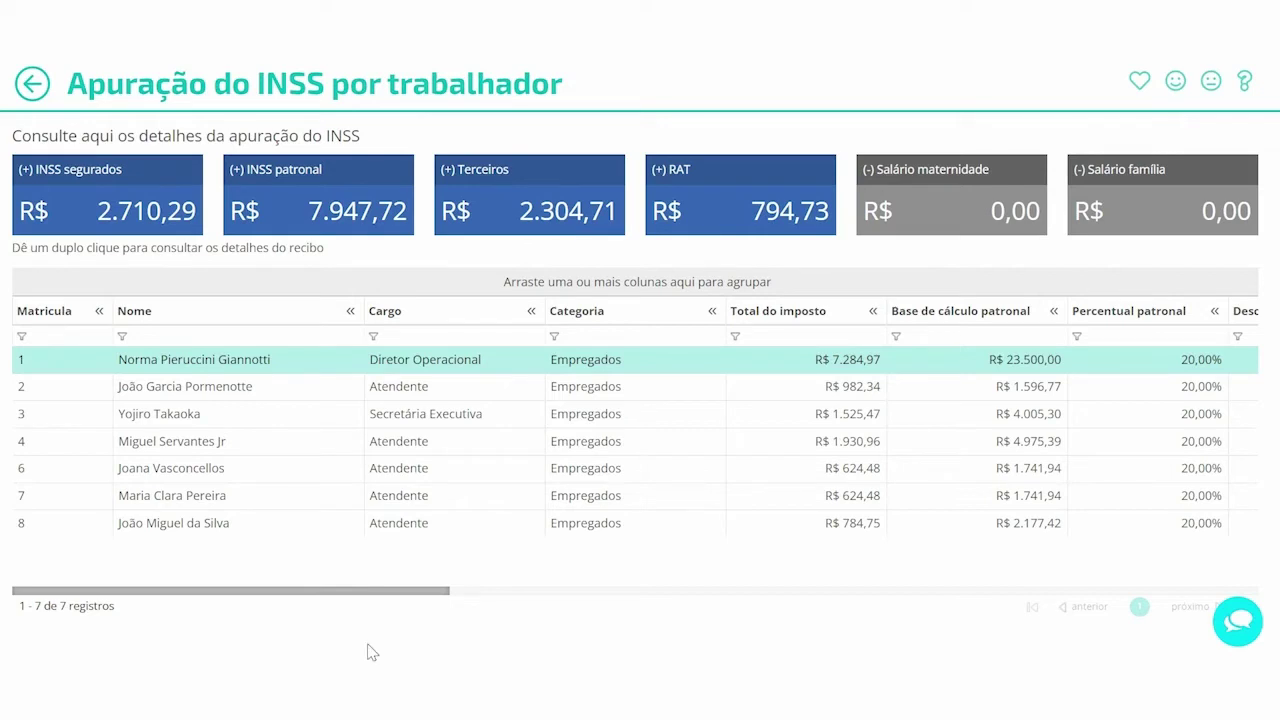
drag(382, 591, 100, 531)
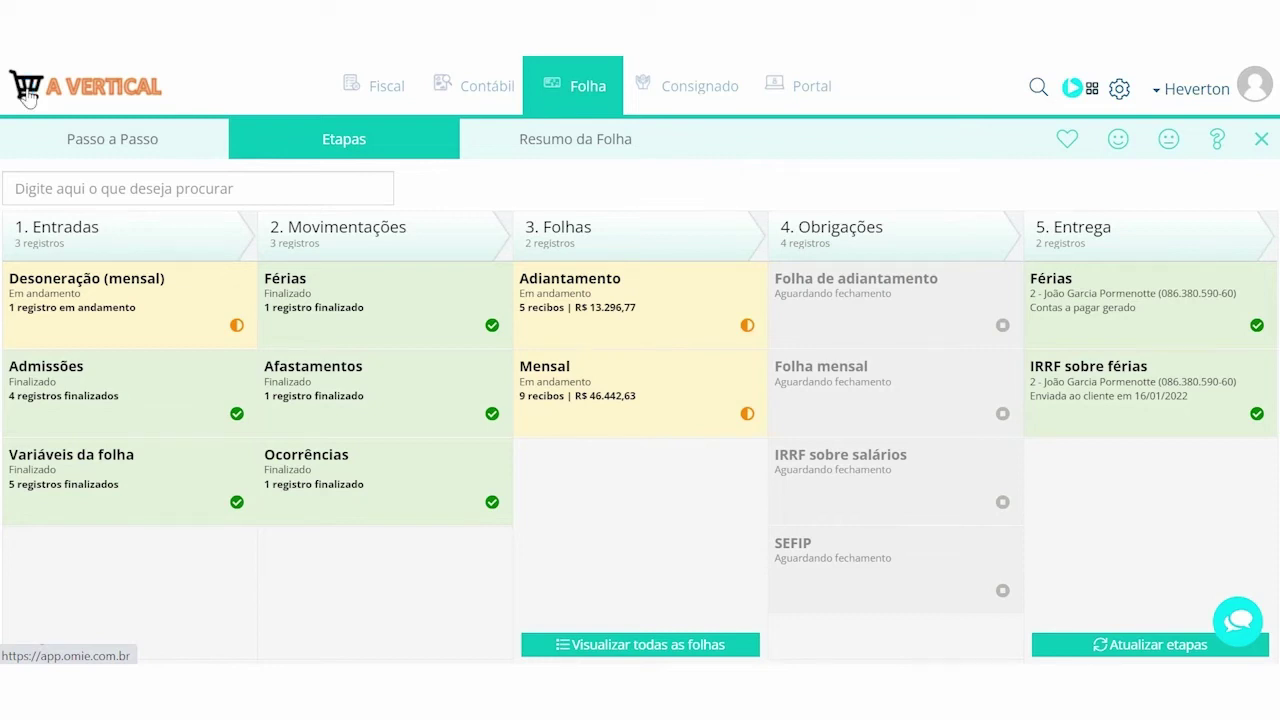
From the Mensal payroll, finalize both the Adiantamento and Mensal payrolls for competência 01/2022.
click(647, 388)
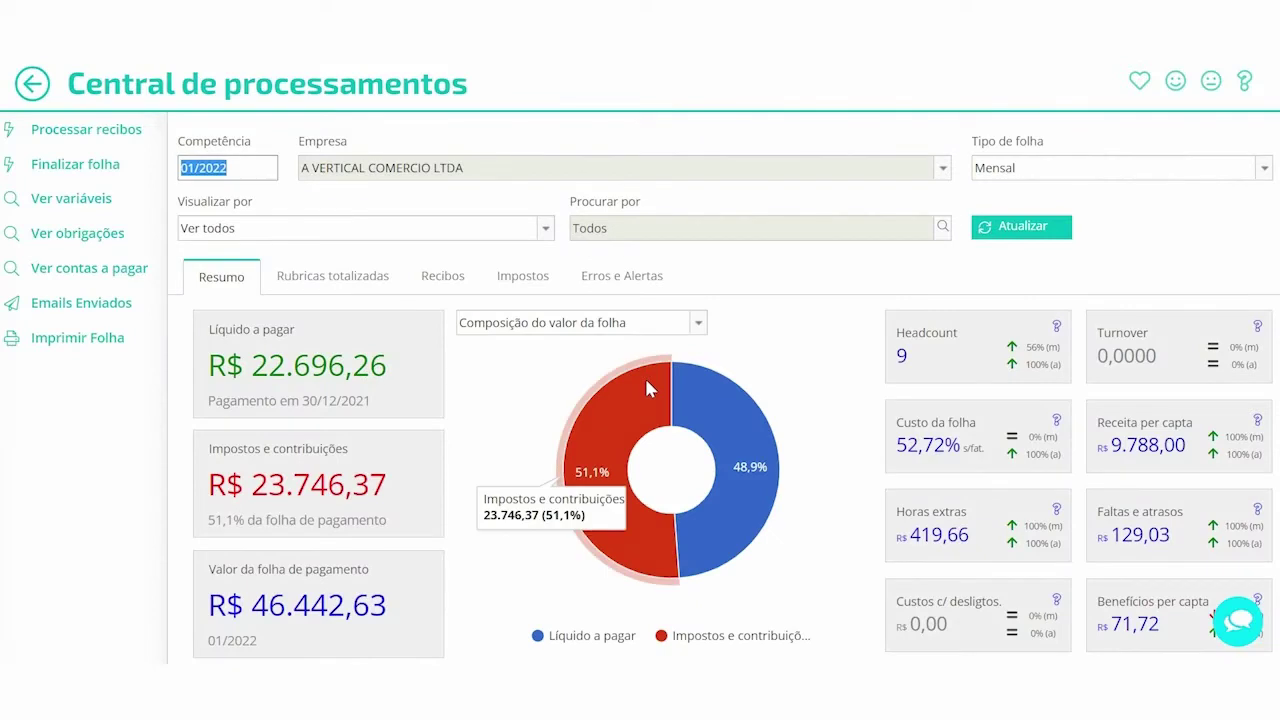
click(123, 184)
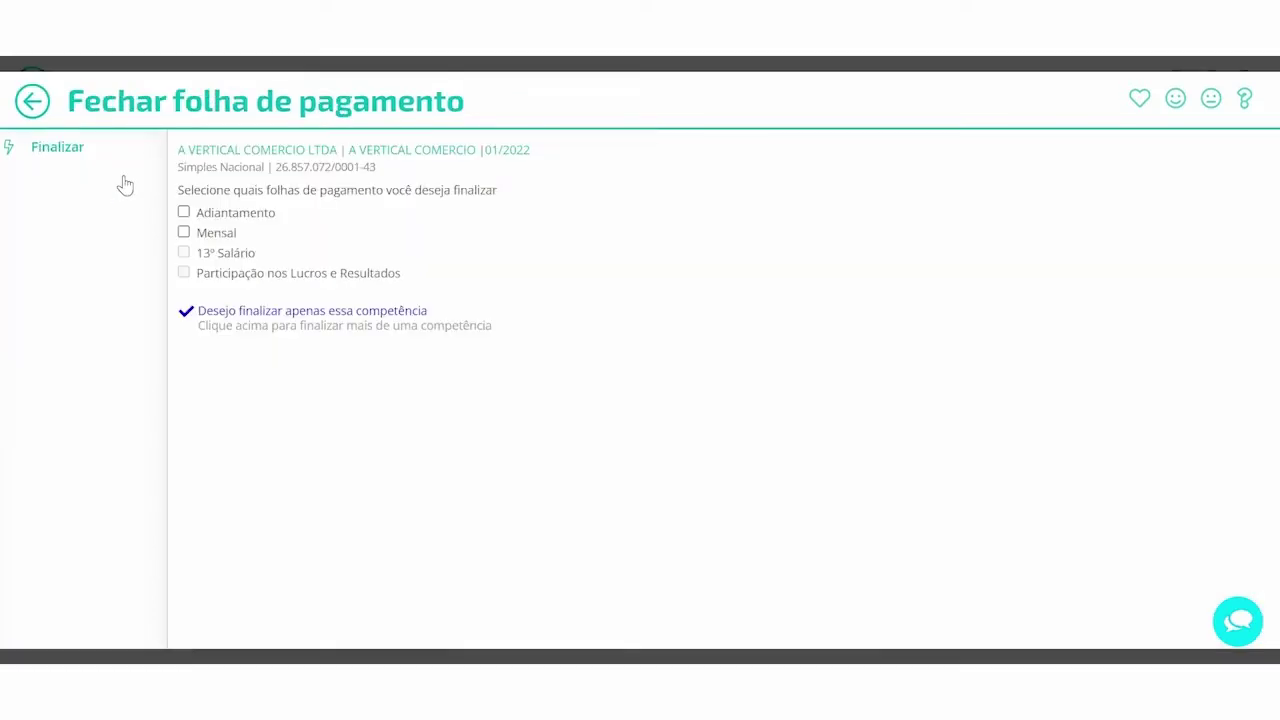
click(184, 213)
click(183, 232)
click(106, 160)
click(753, 312)
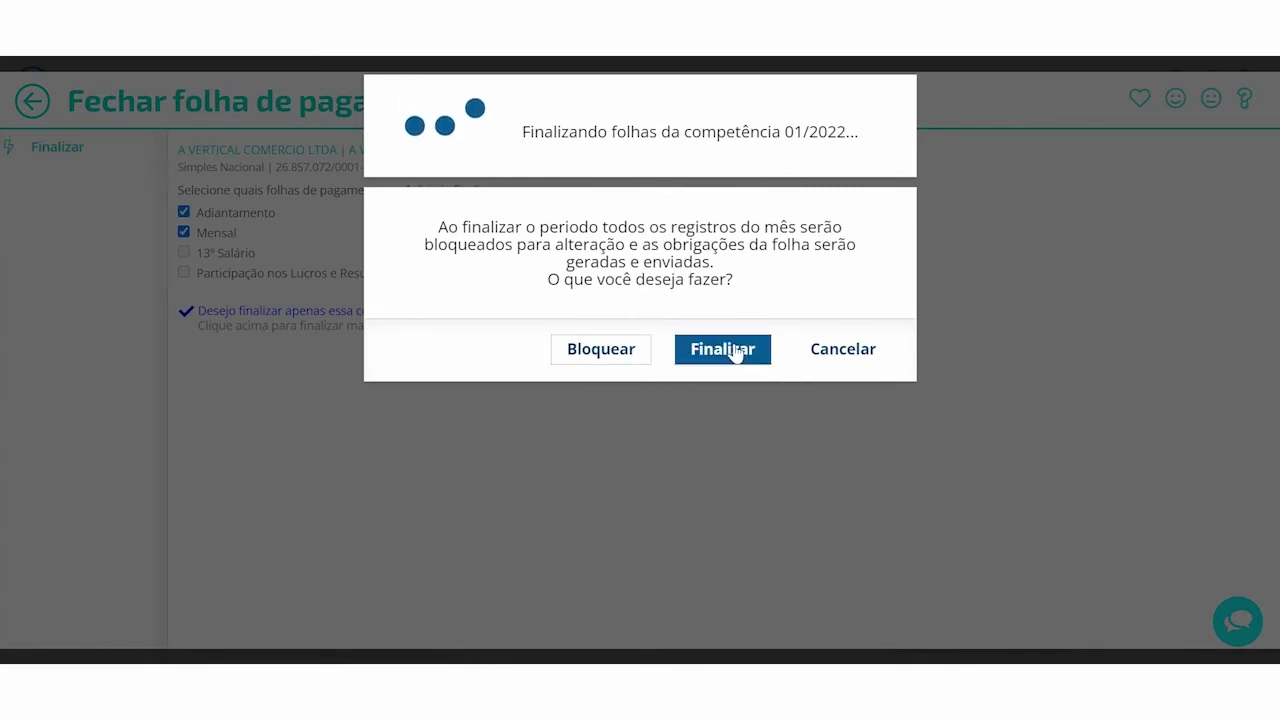
click(736, 350)
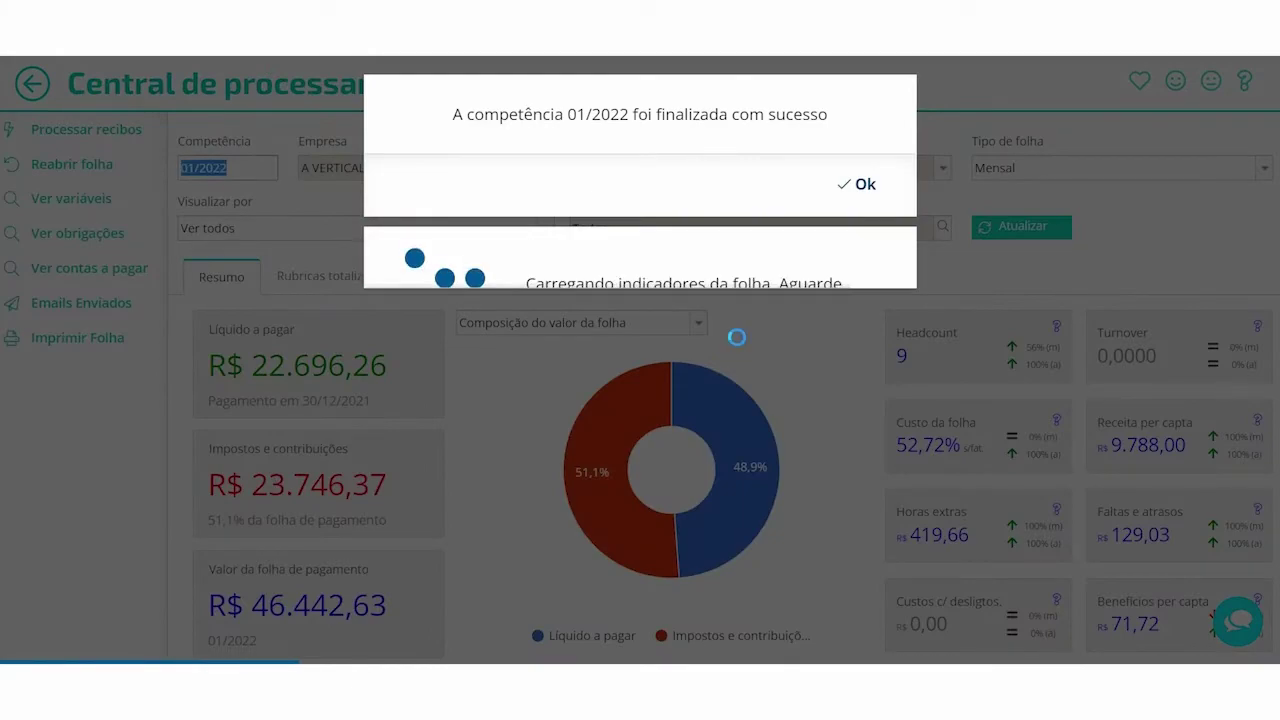
click(866, 186)
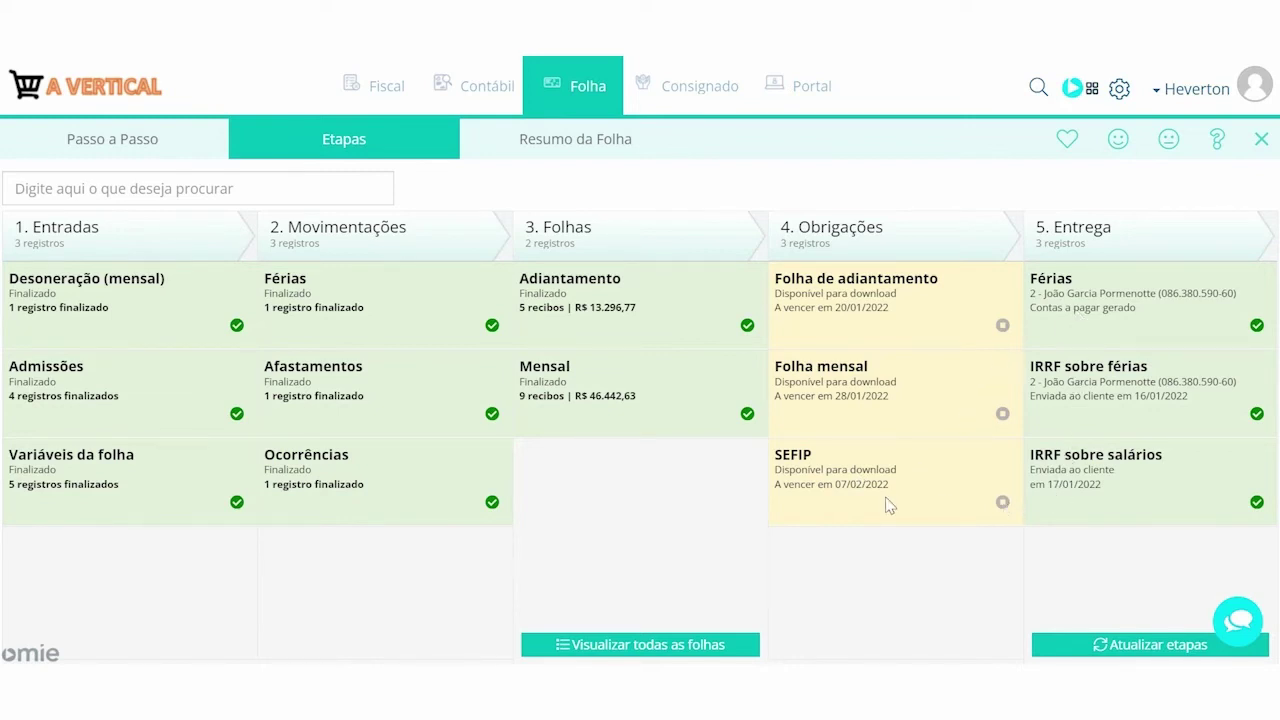
Open the Folha mensal obligation's documents and look through the RECIBOS DE MENSAL 01/2022 file, closing it when done.
click(898, 417)
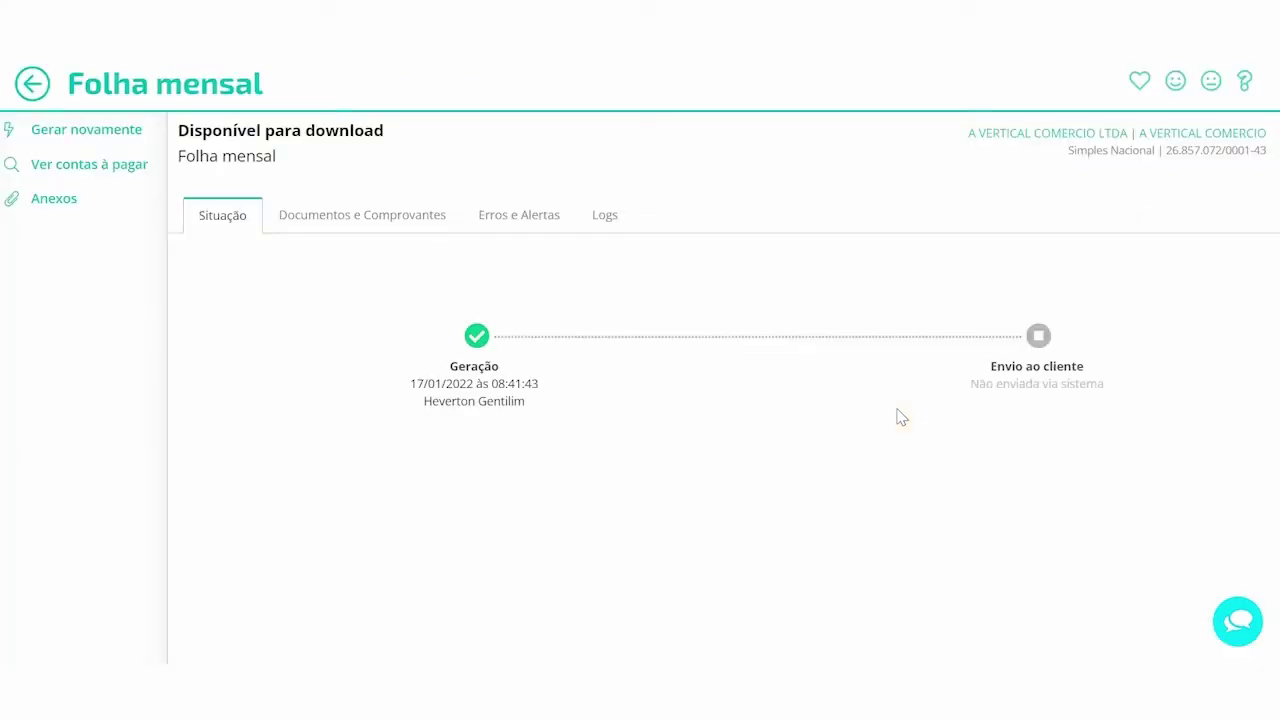
click(370, 220)
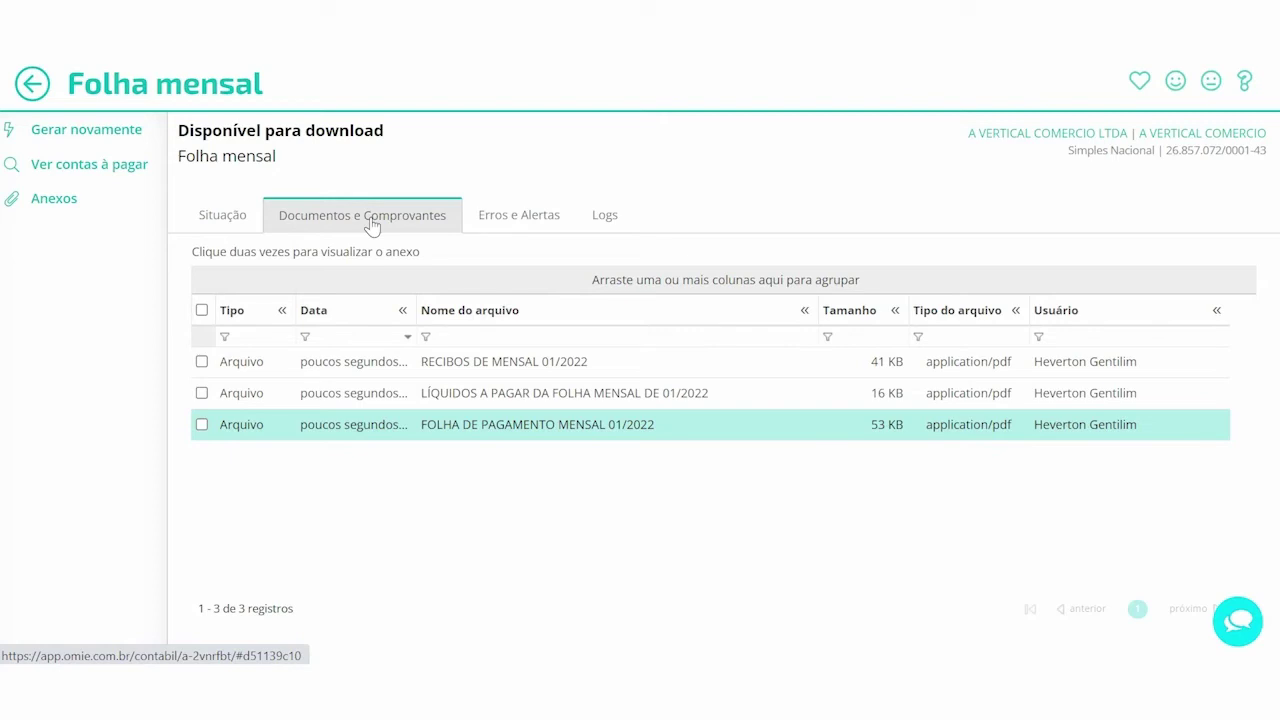
click(484, 366)
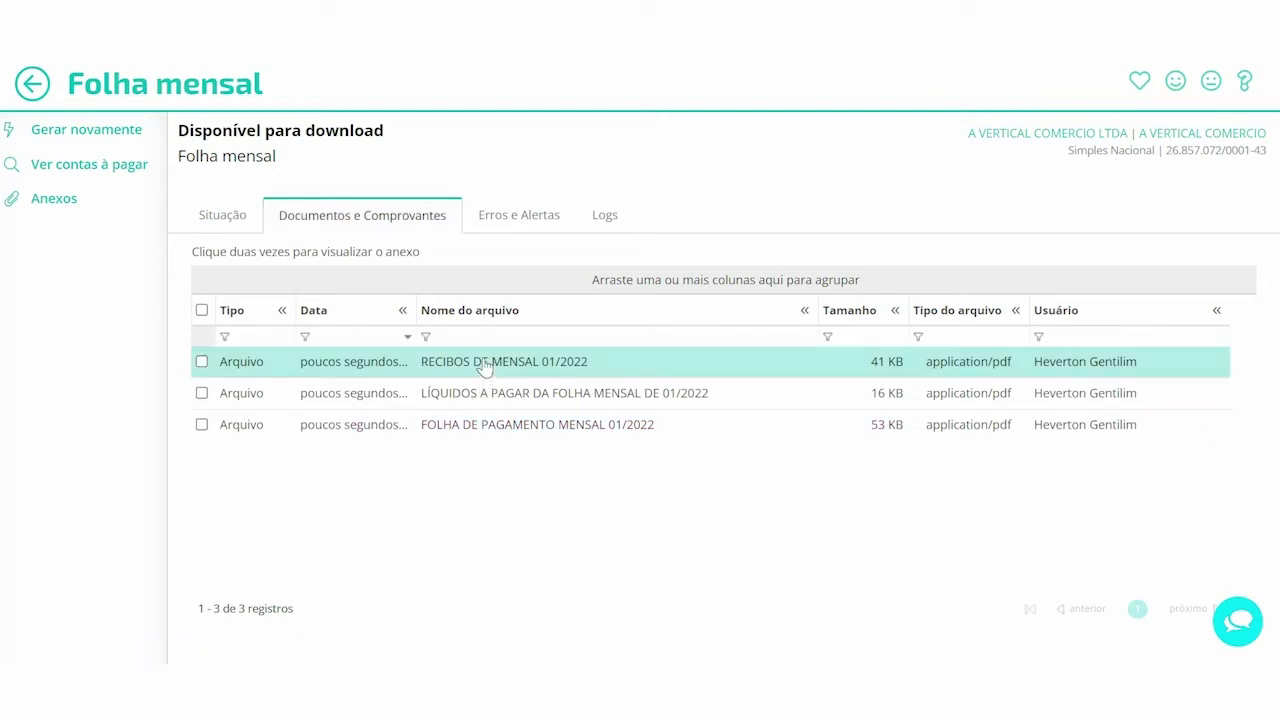
double_click(484, 366)
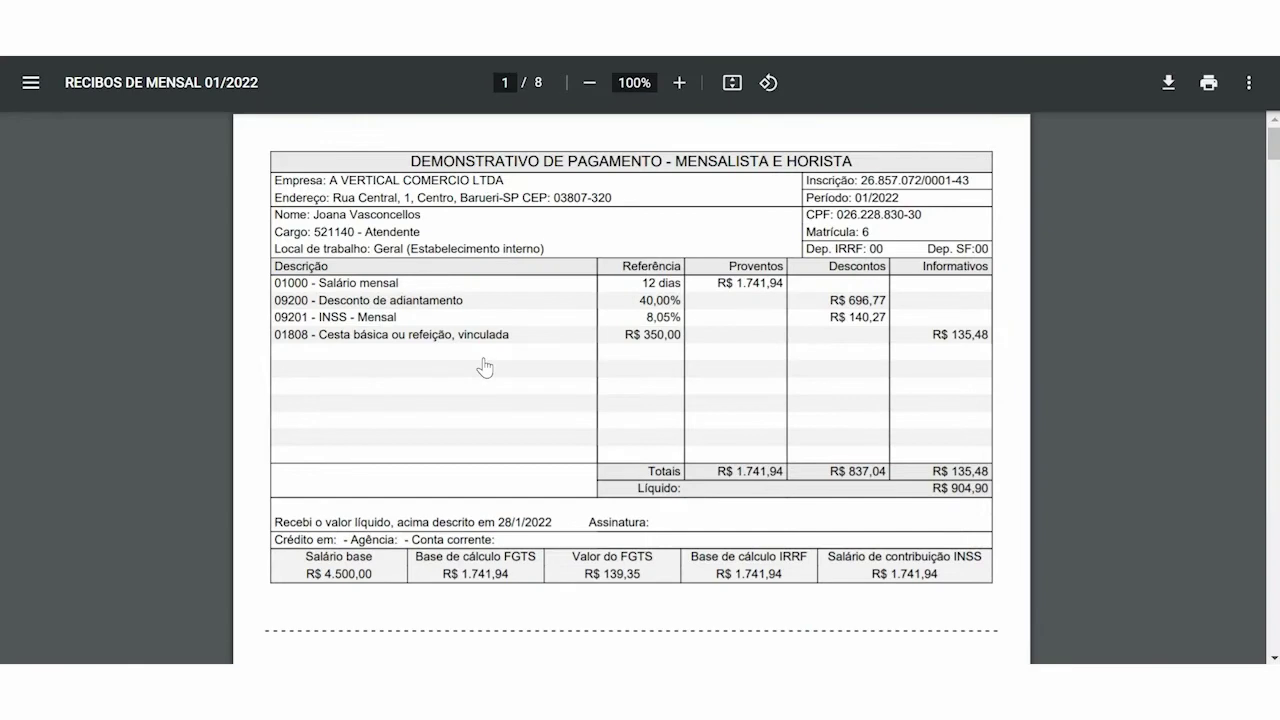
scroll(484, 366, down, 10)
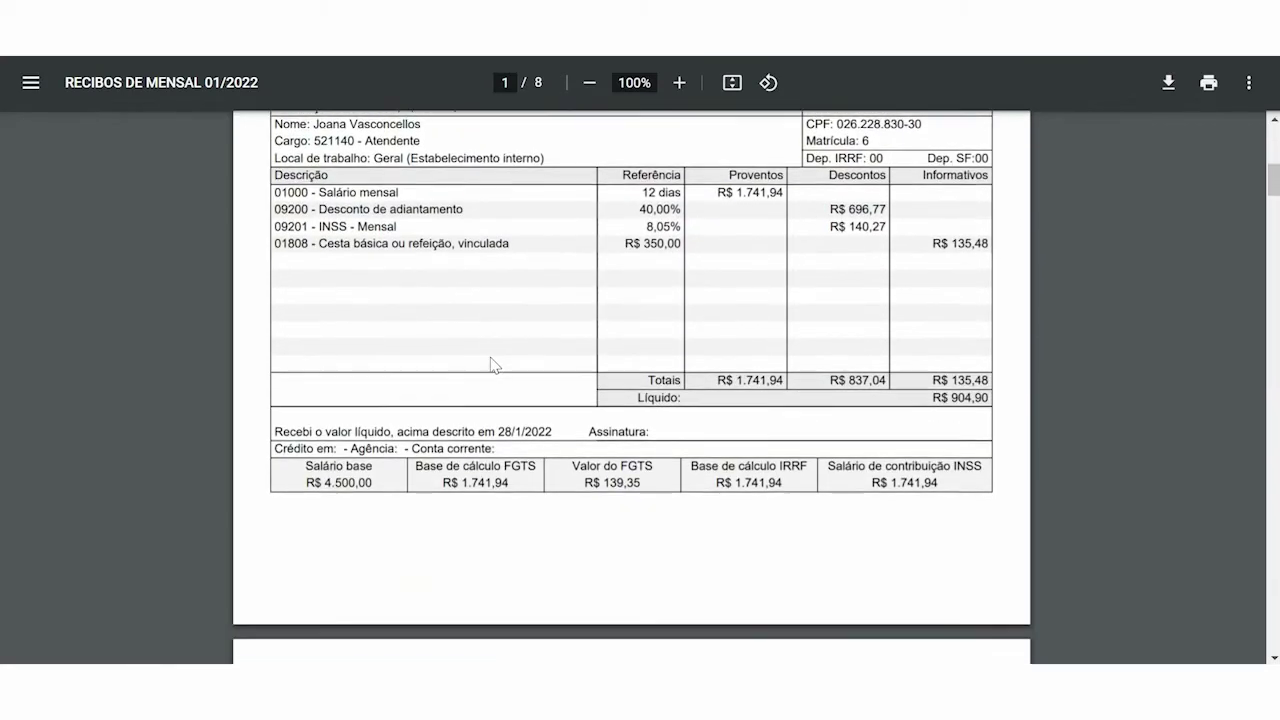
scroll(492, 366, down, 5)
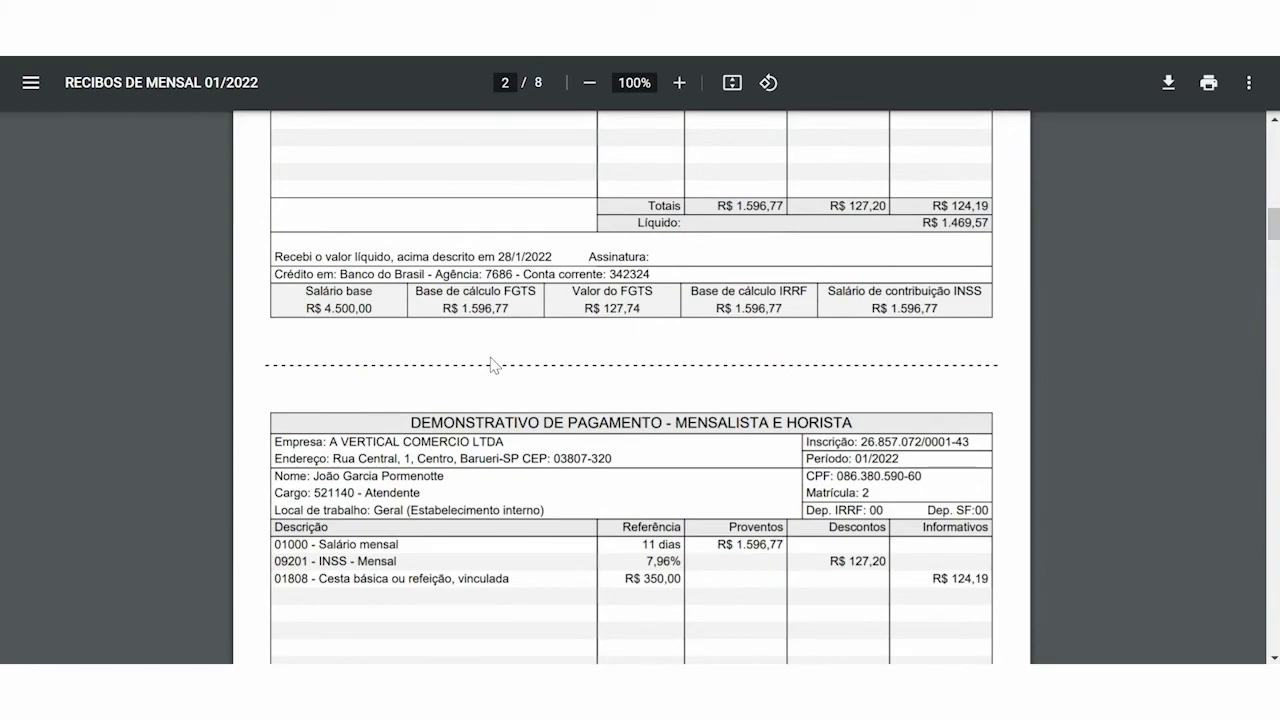
key(ctrl+w)
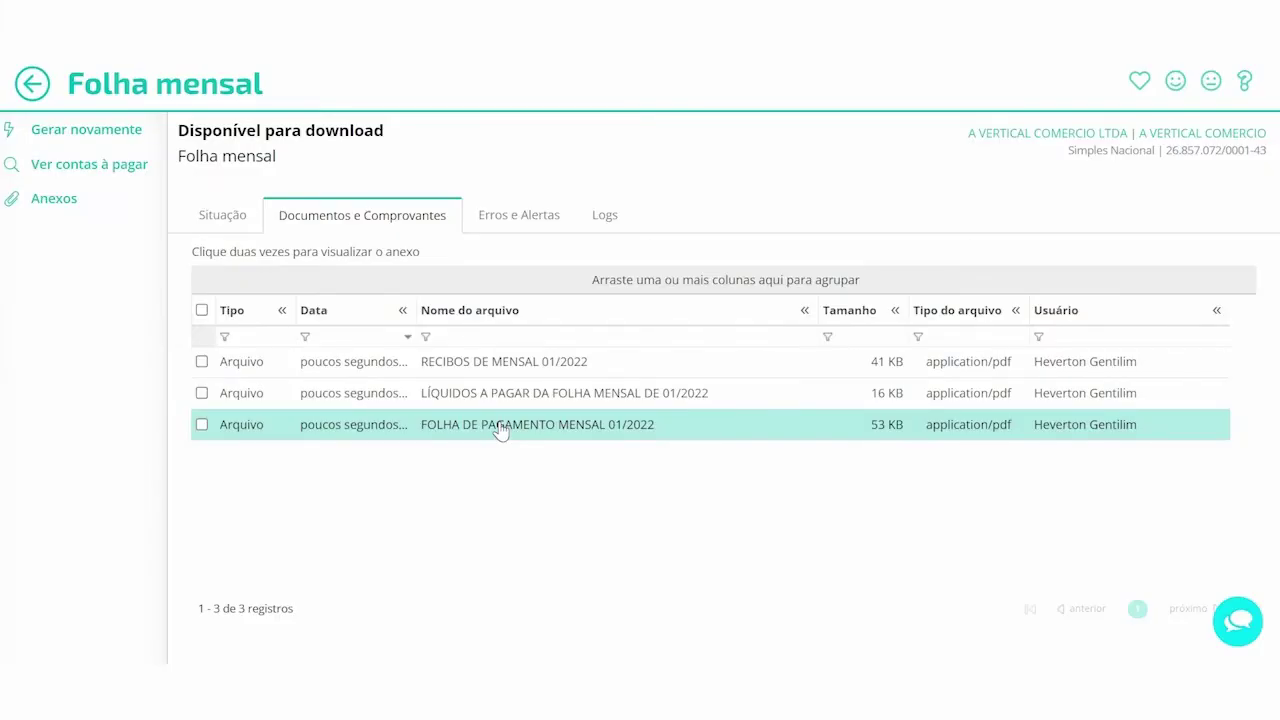
Open the FOLHA DE PAGAMENTO MENSAL 01/2022 file and read through its summary tables and the per-worker payroll details.
double_click(500, 428)
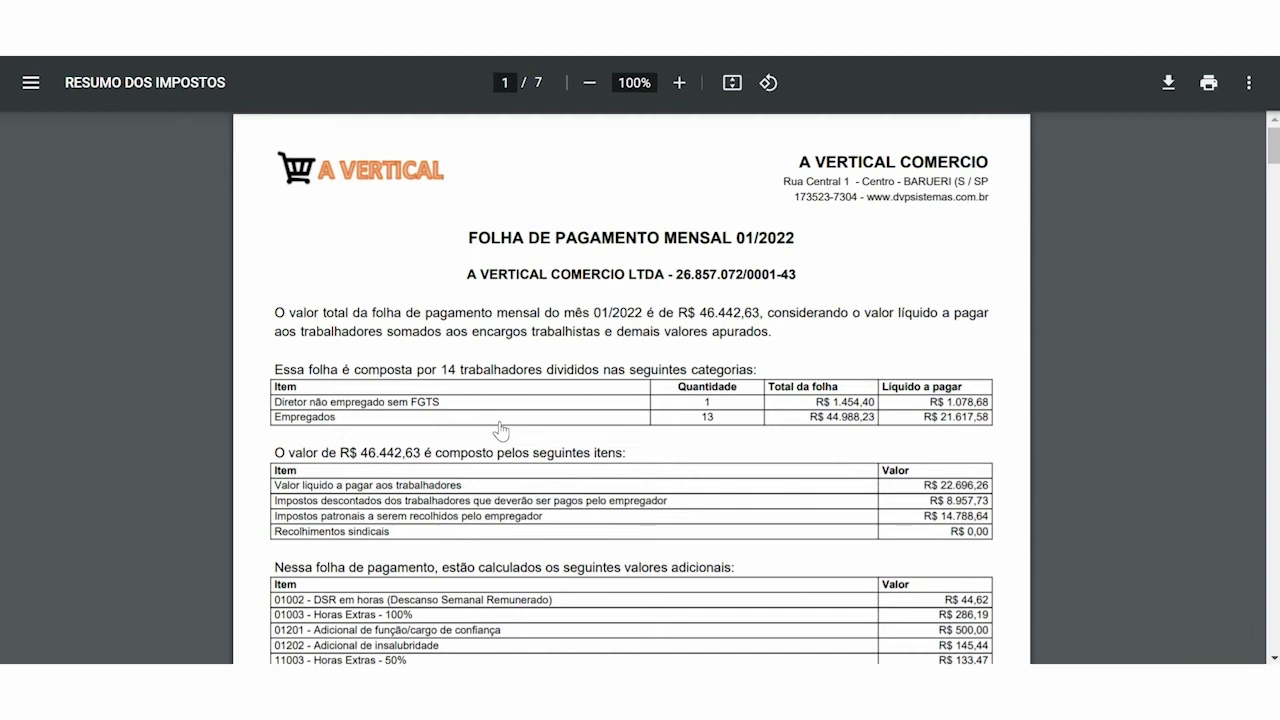
scroll(502, 429, down, 1)
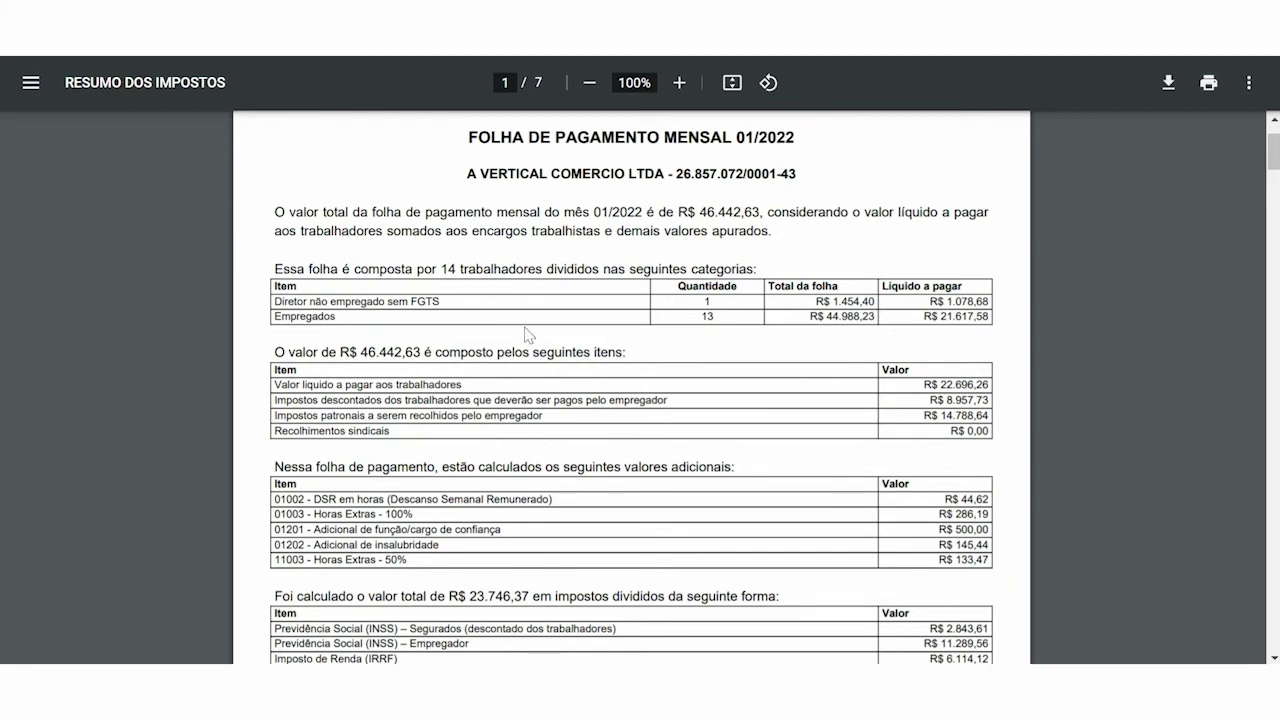
scroll(527, 334, down, 1)
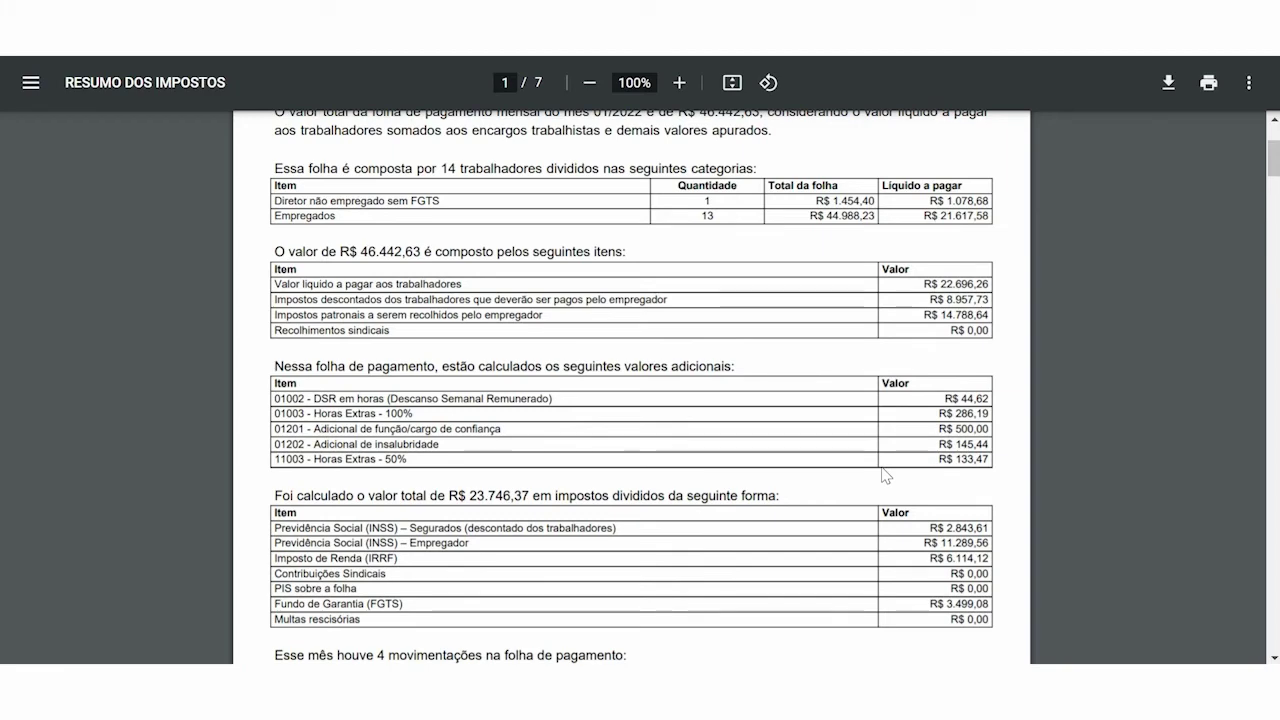
scroll(884, 476, down, 6)
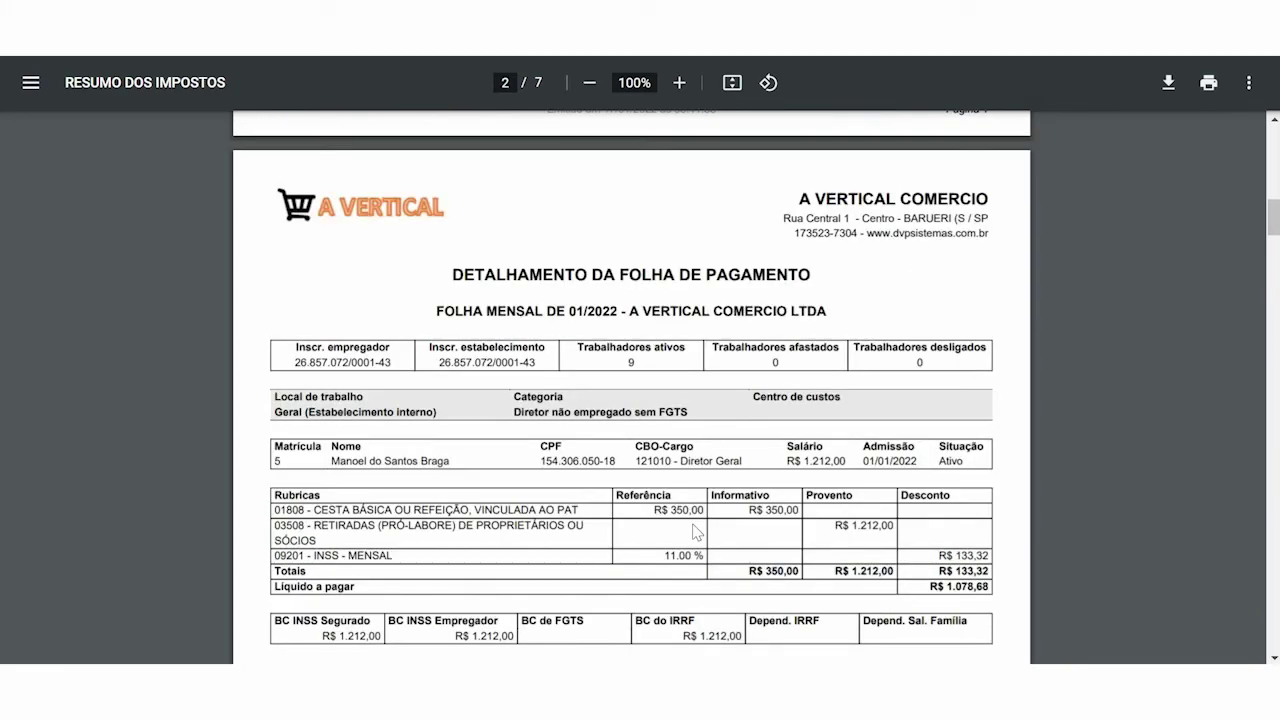
scroll(697, 533, down, 6)
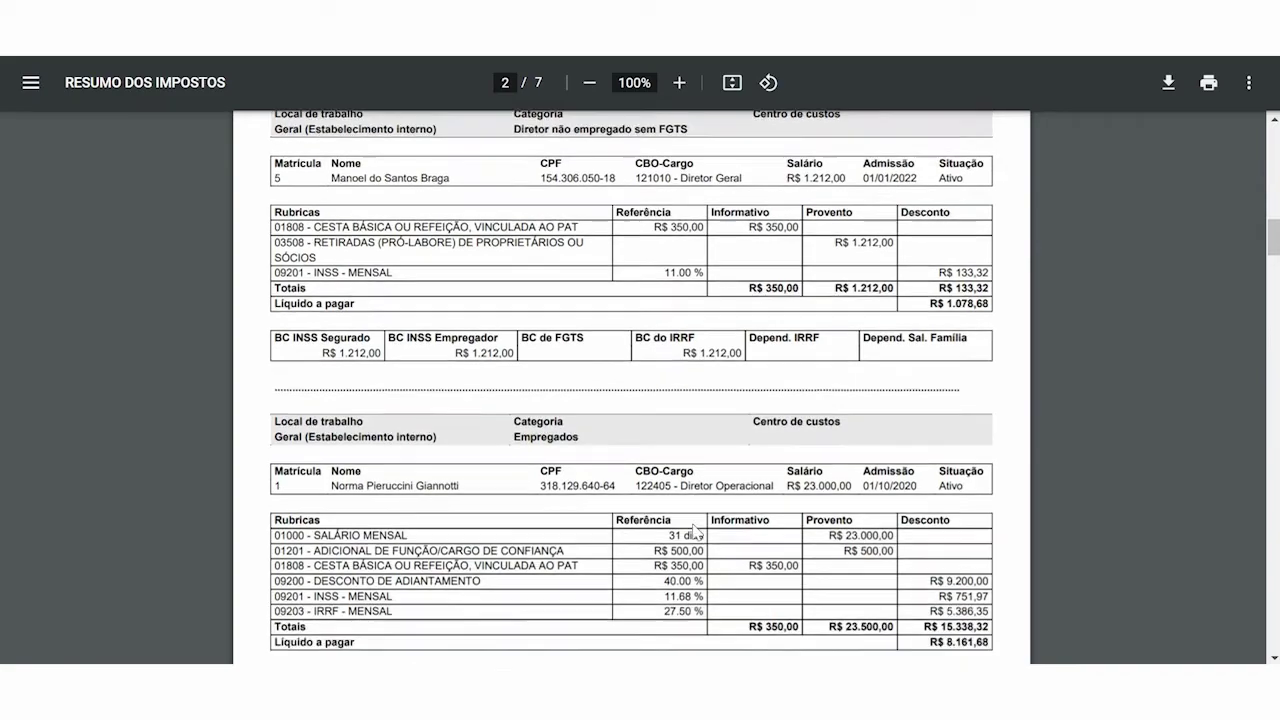
scroll(697, 533, down, 10)
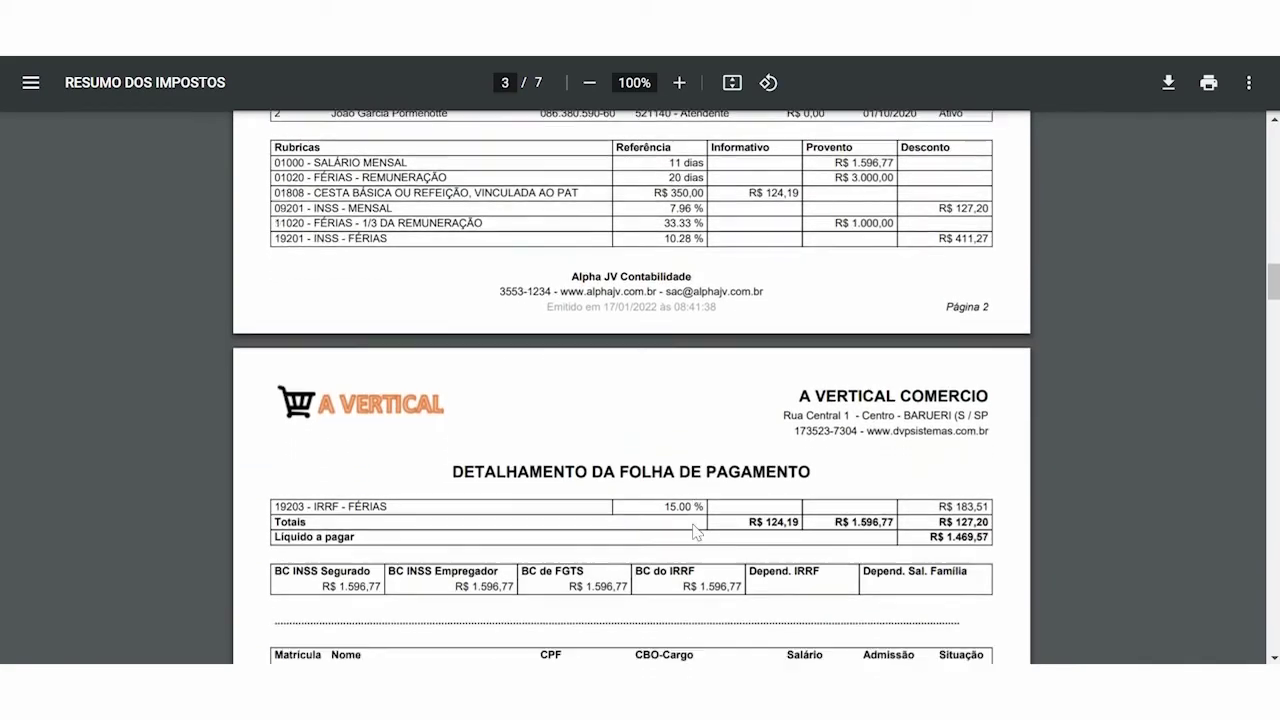
scroll(697, 533, down, 10)
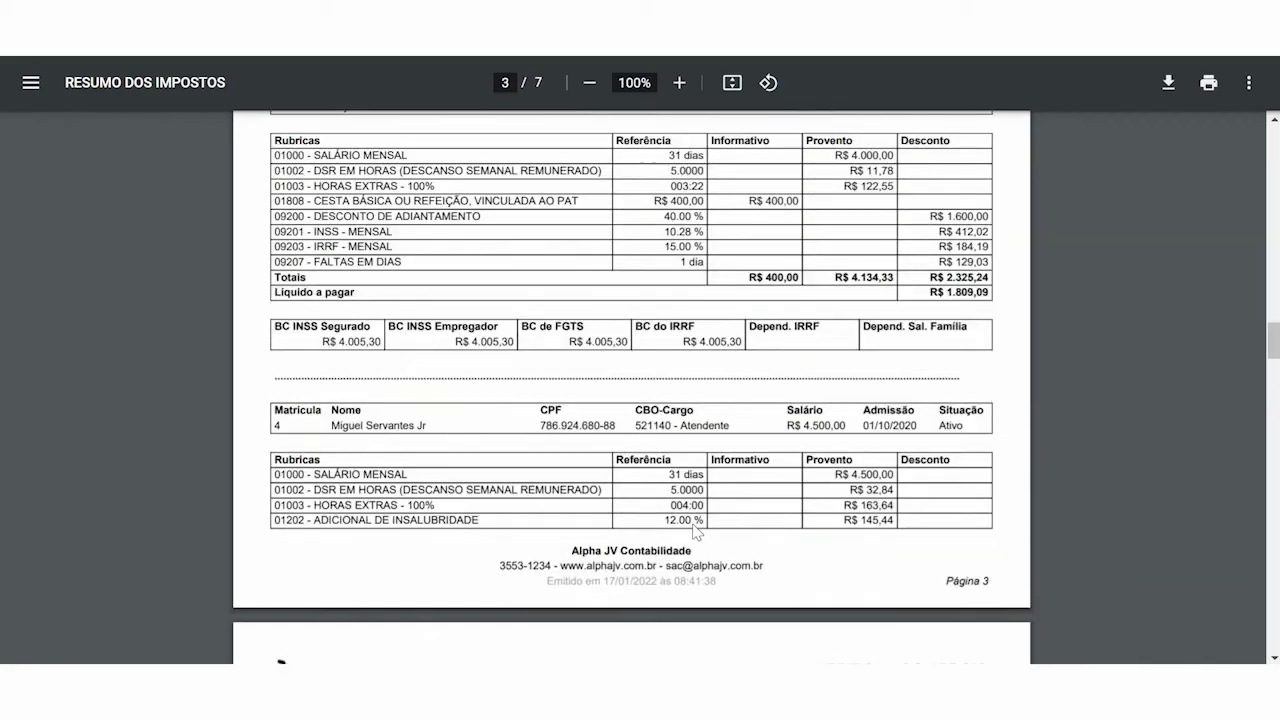
scroll(697, 533, down, 15)
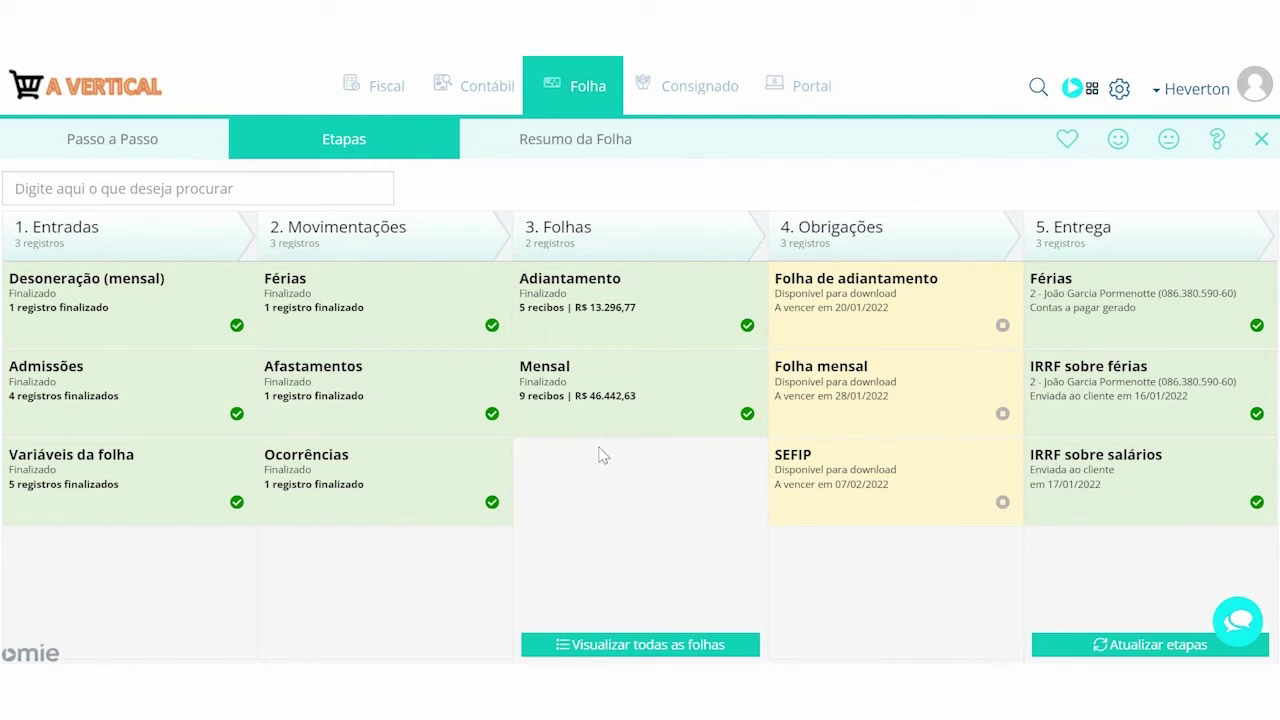
From the finalized Mensal payroll, view the accounts payable for the period and open the Folha mensal entry of R$ 18.212,36.
click(622, 414)
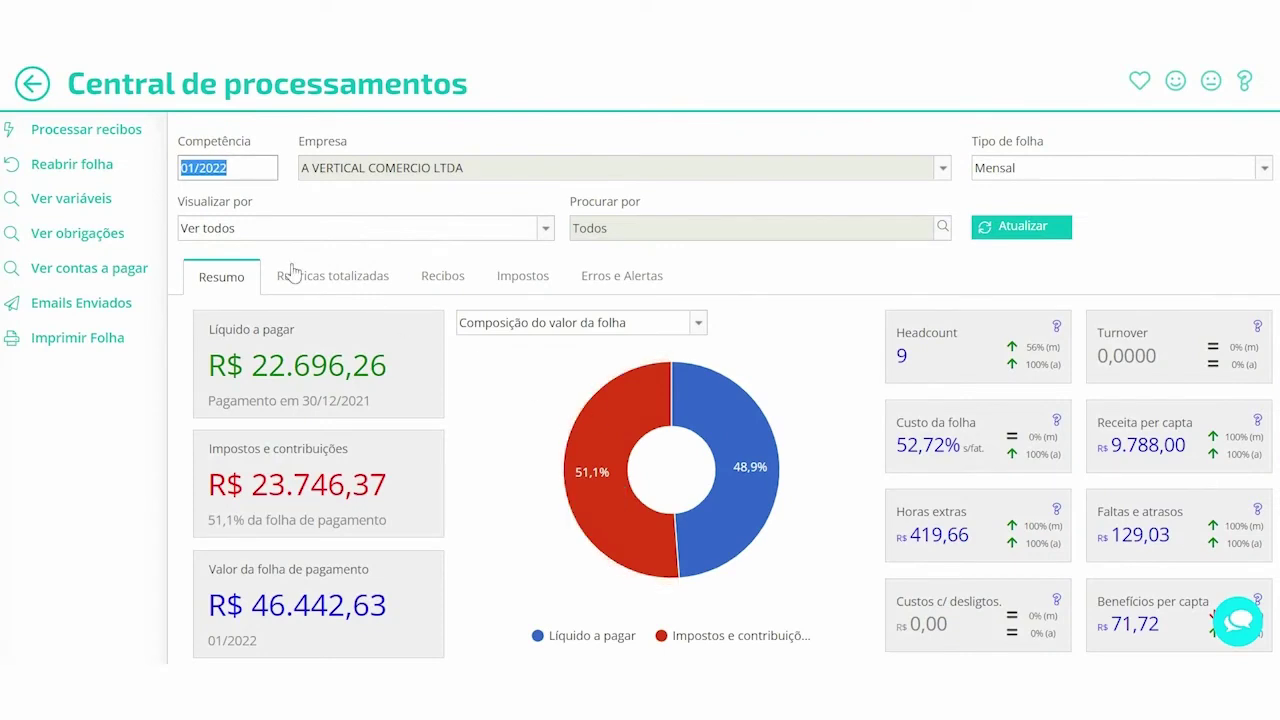
click(127, 281)
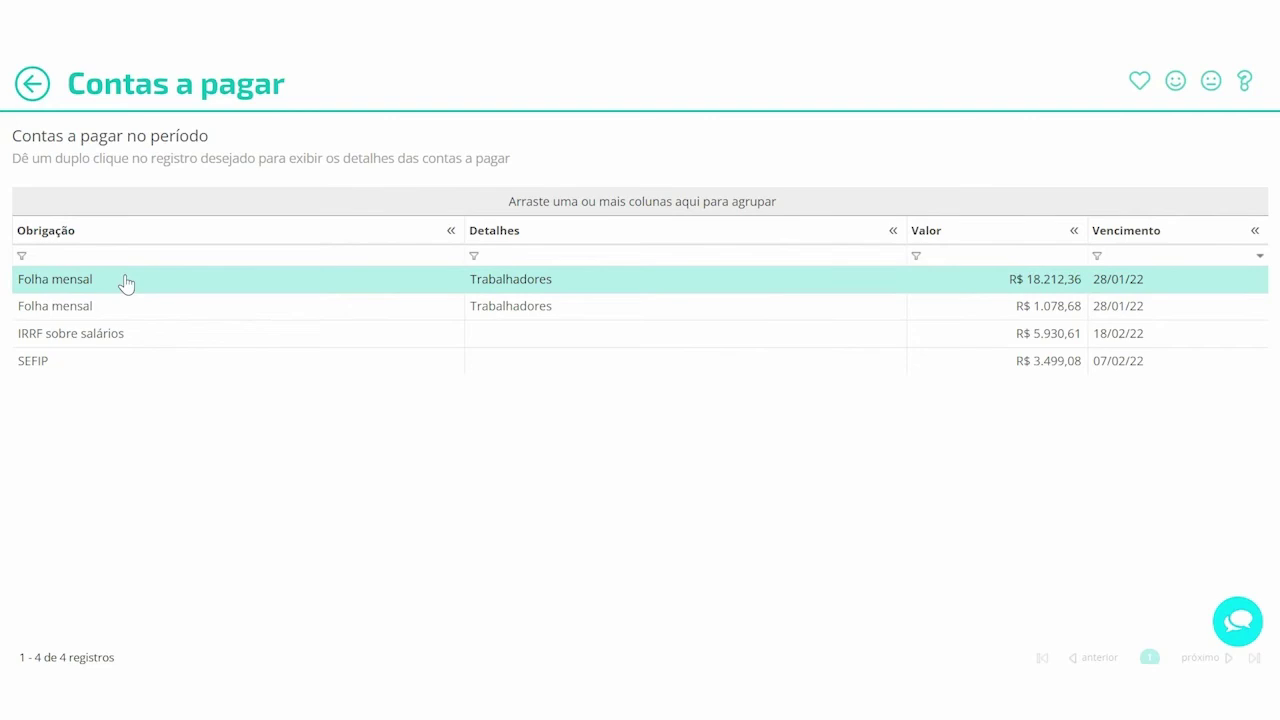
click(40, 366)
click(166, 346)
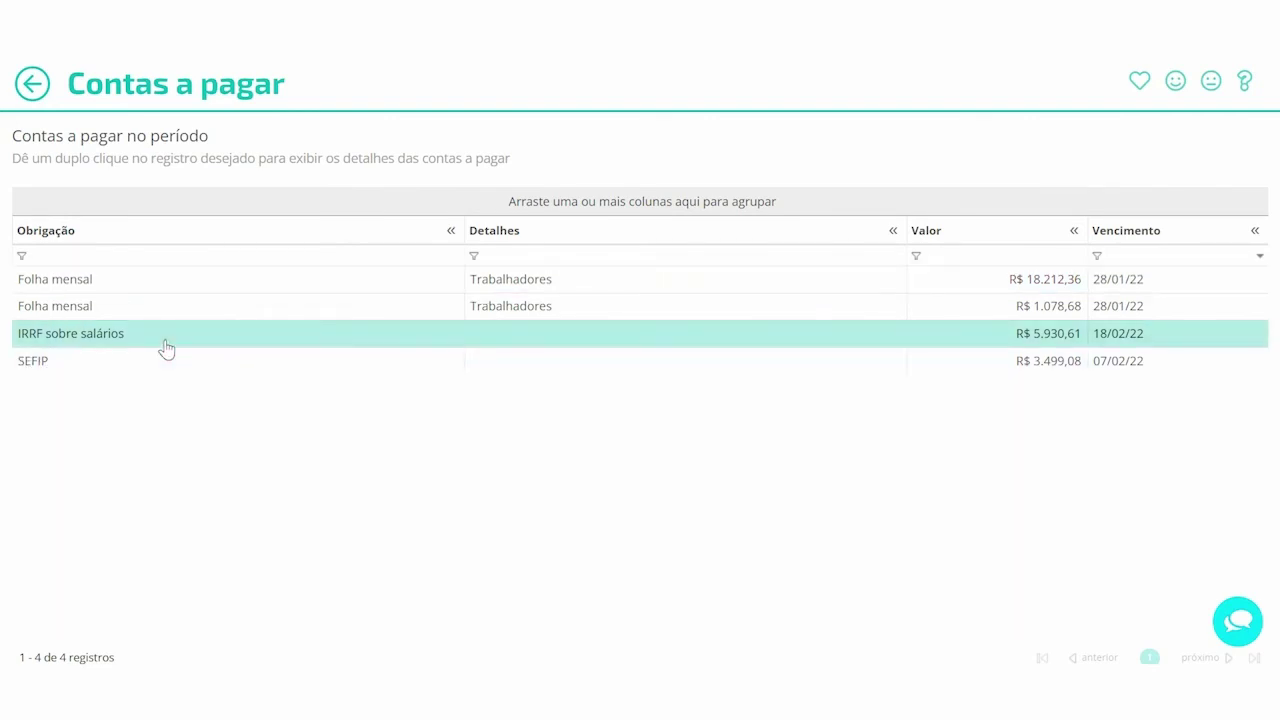
click(192, 312)
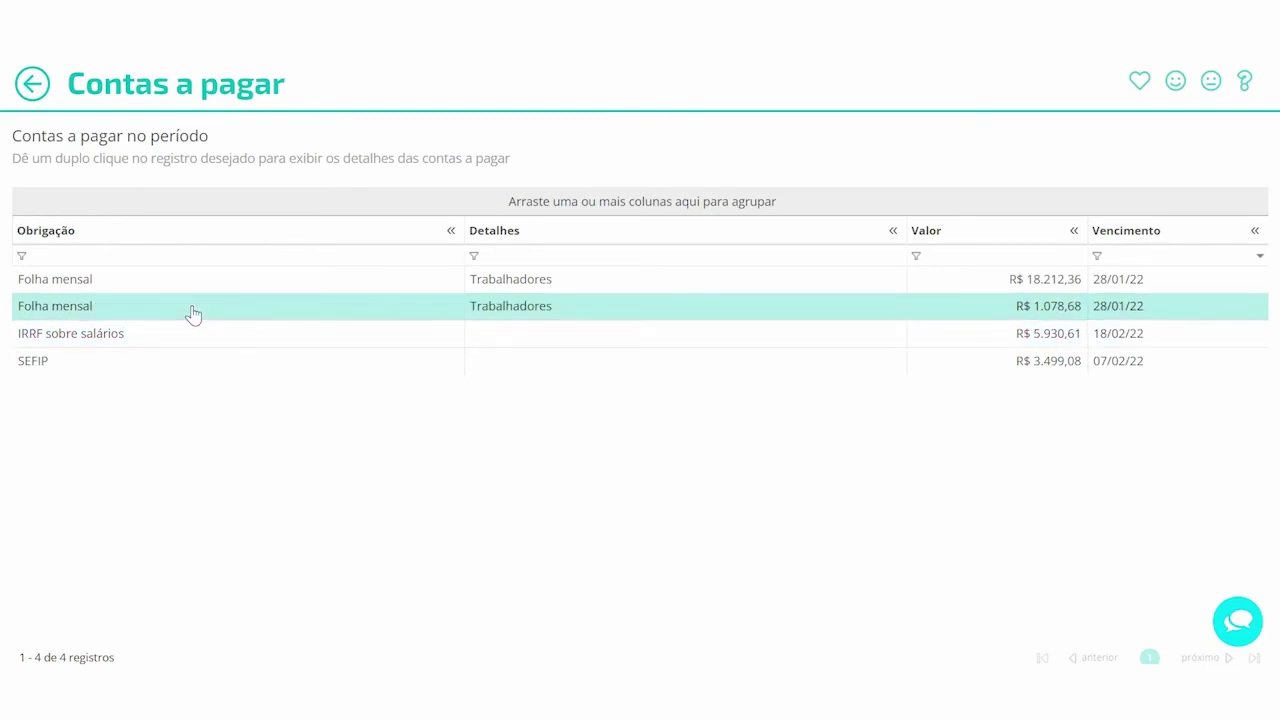
click(196, 284)
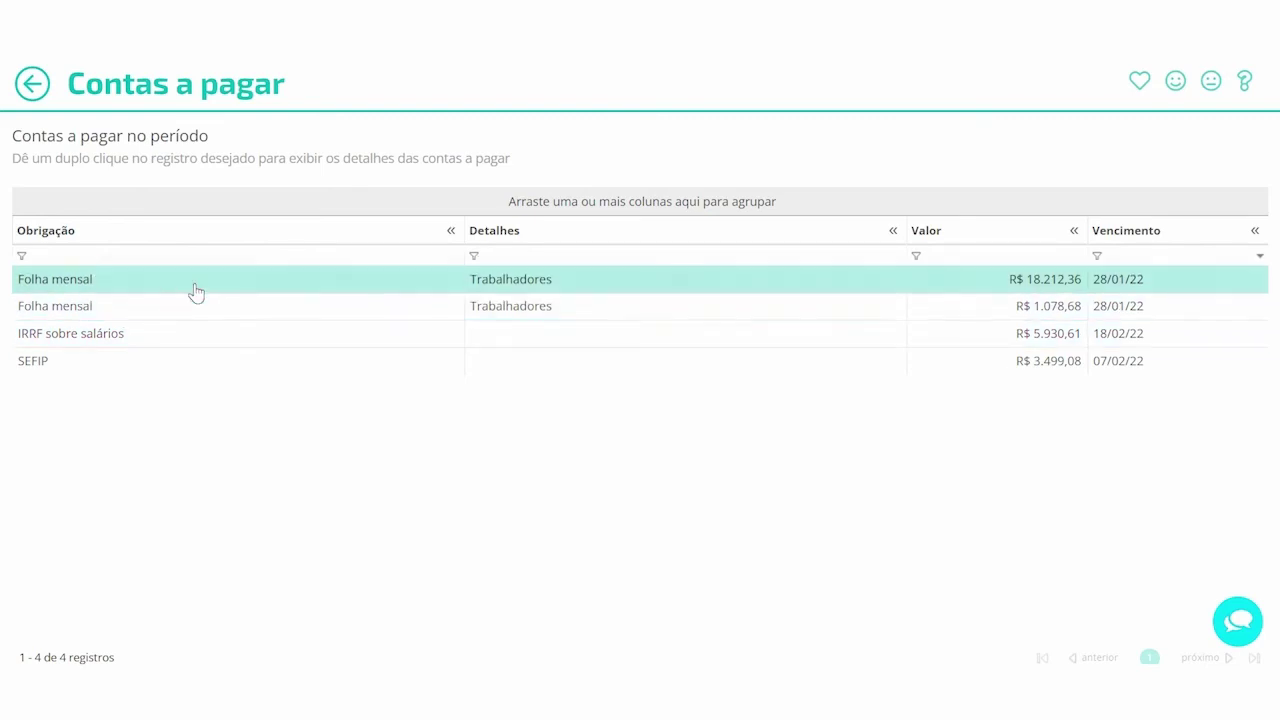
double_click(196, 289)
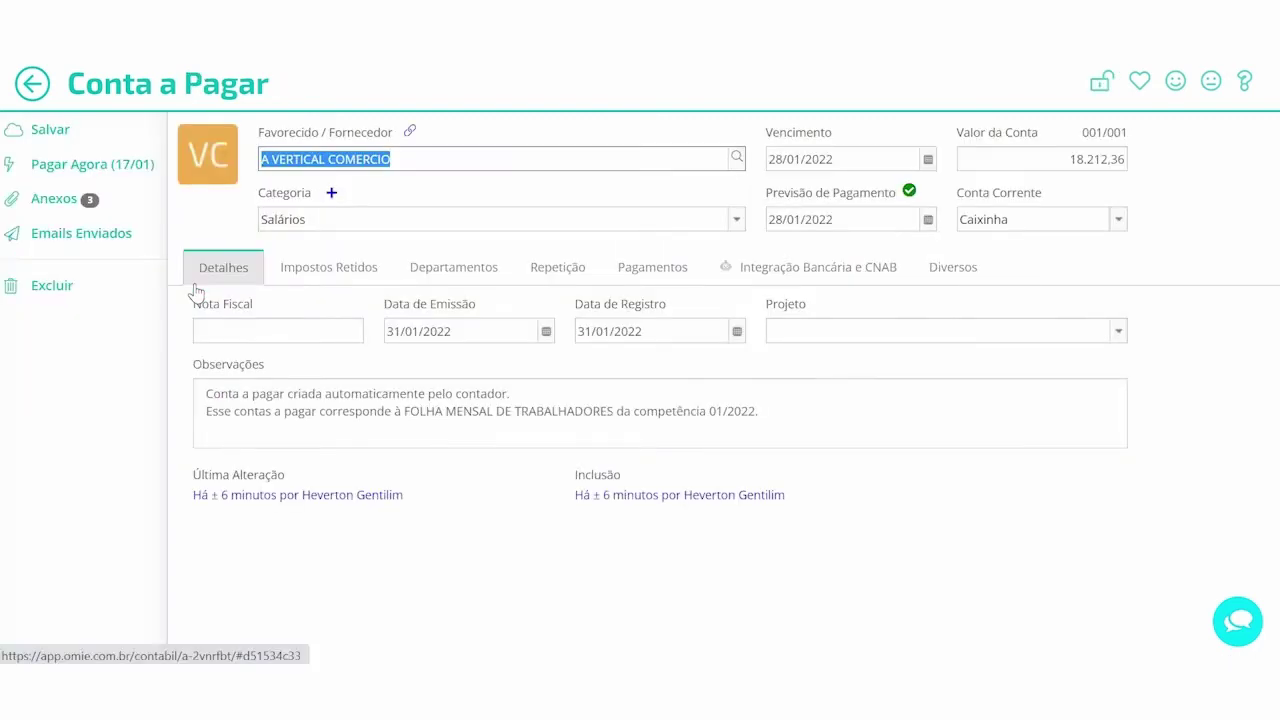